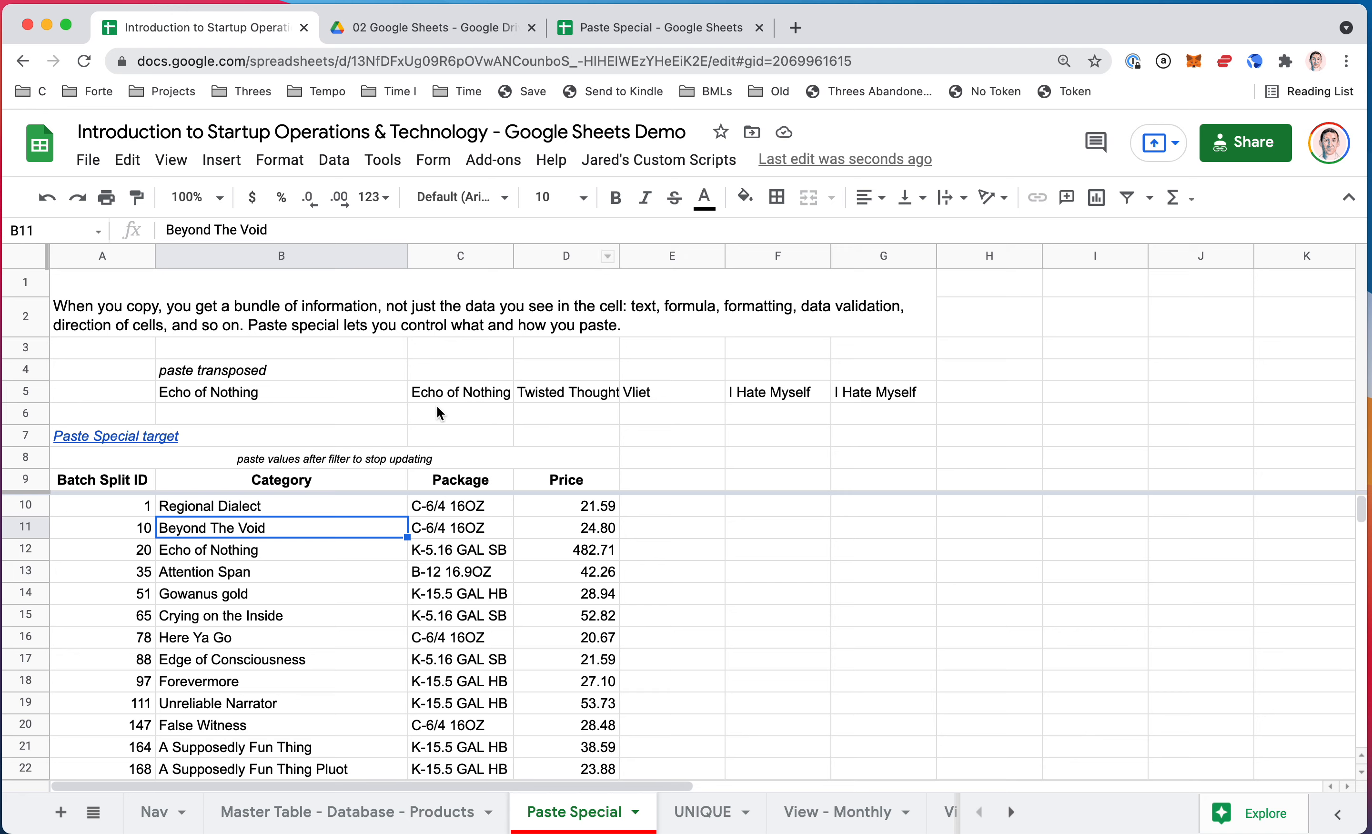
Step: Copy the FILTER formula cell A10 and paste it normally into F10
click(444, 527)
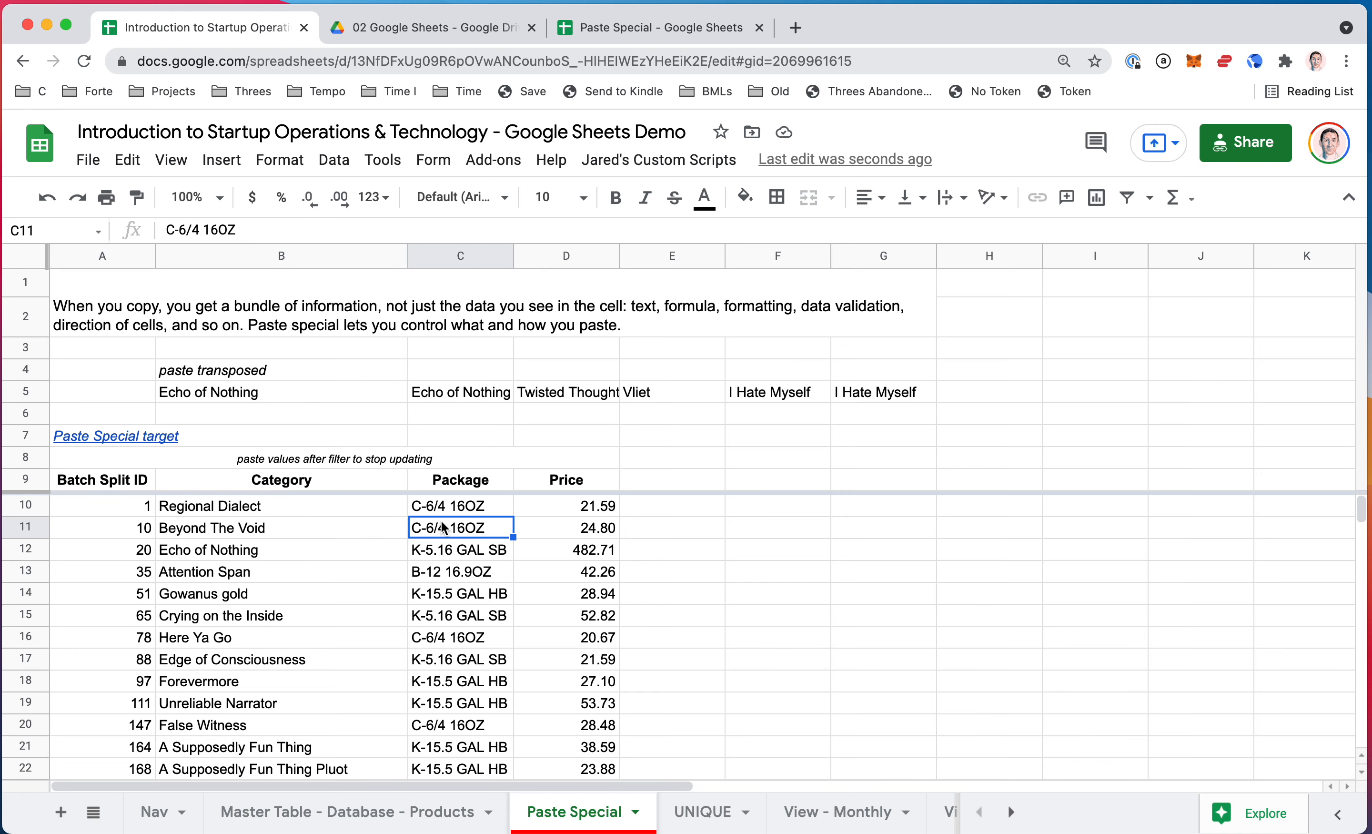
click(546, 527)
key(Up)
key(Left)
key(Left)
key(Left)
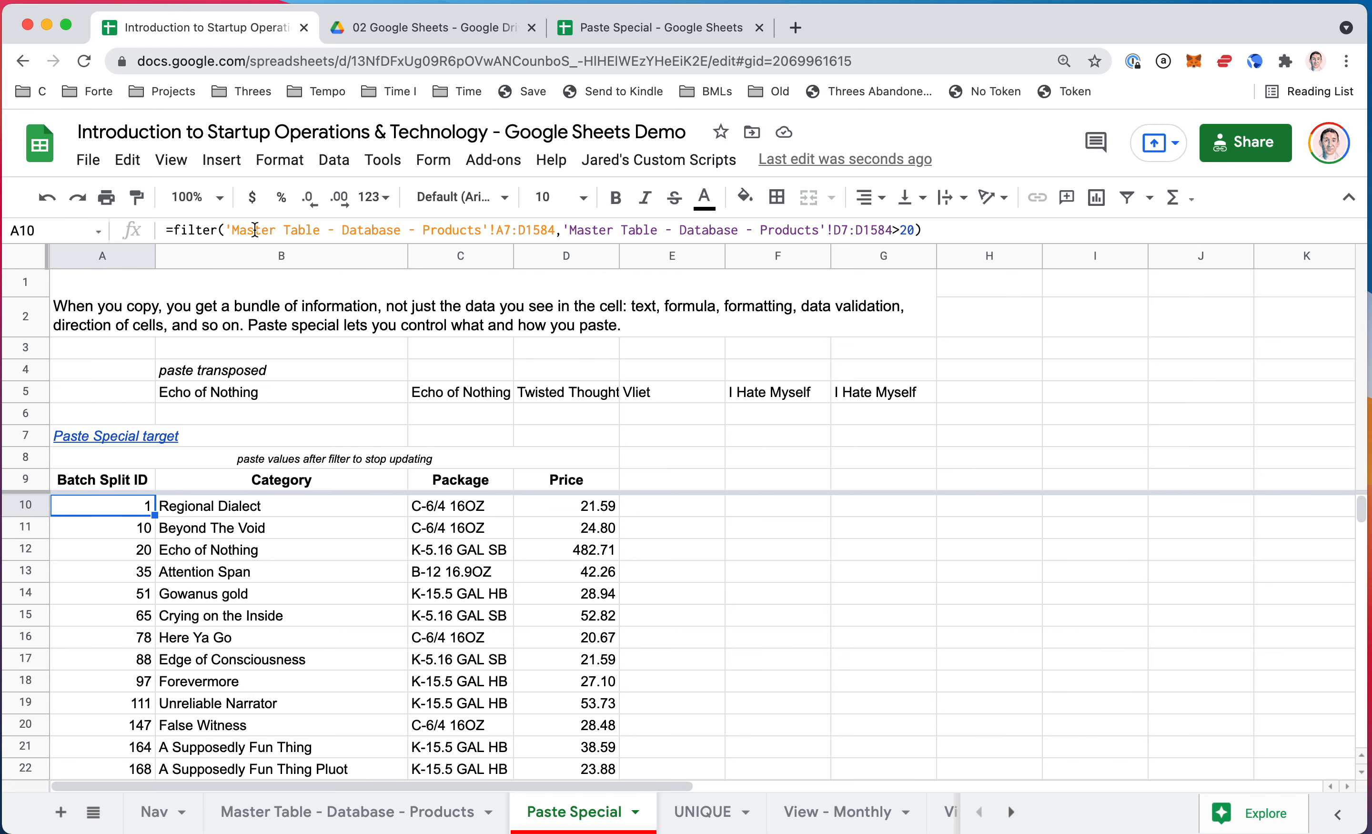
mouse_move(128, 438)
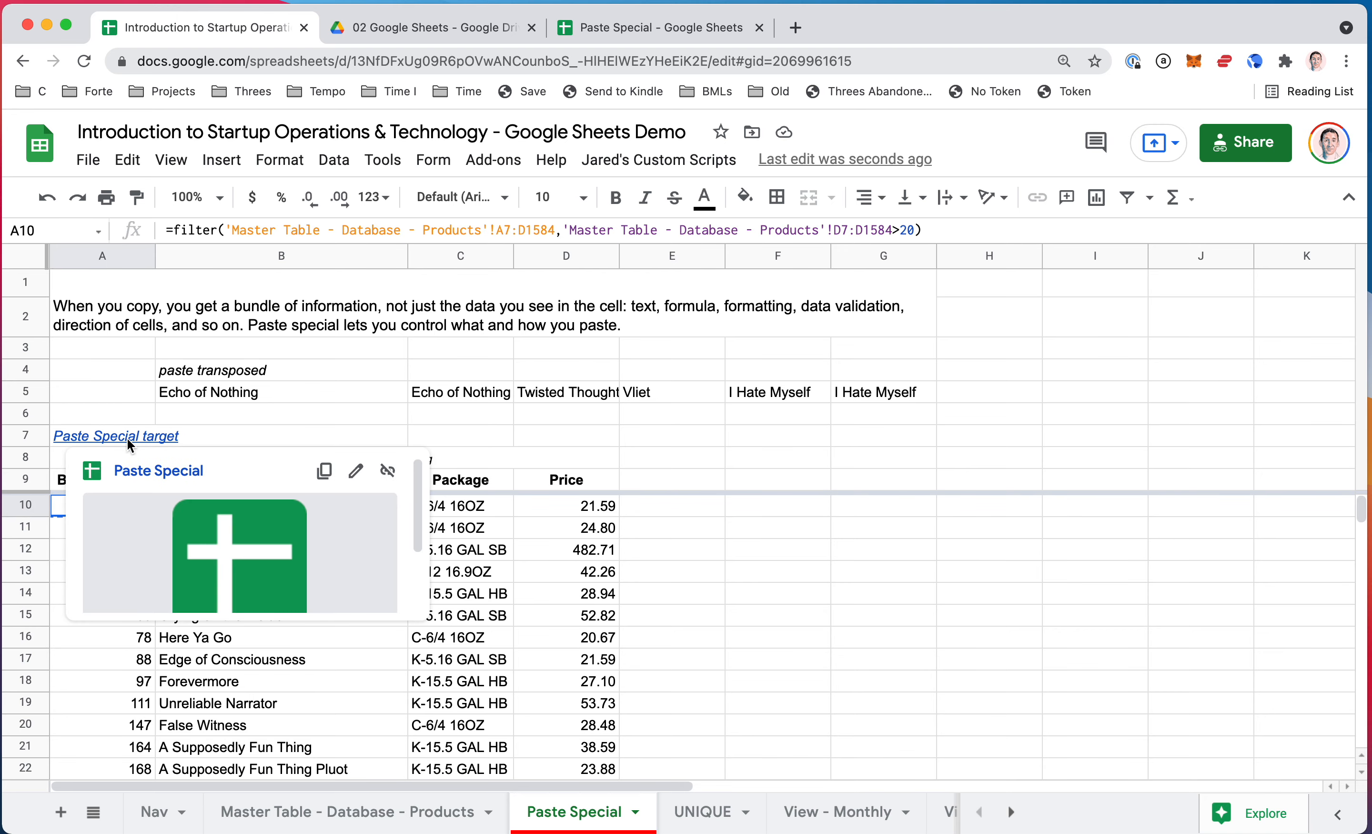
click(812, 501)
key(cmd+v)
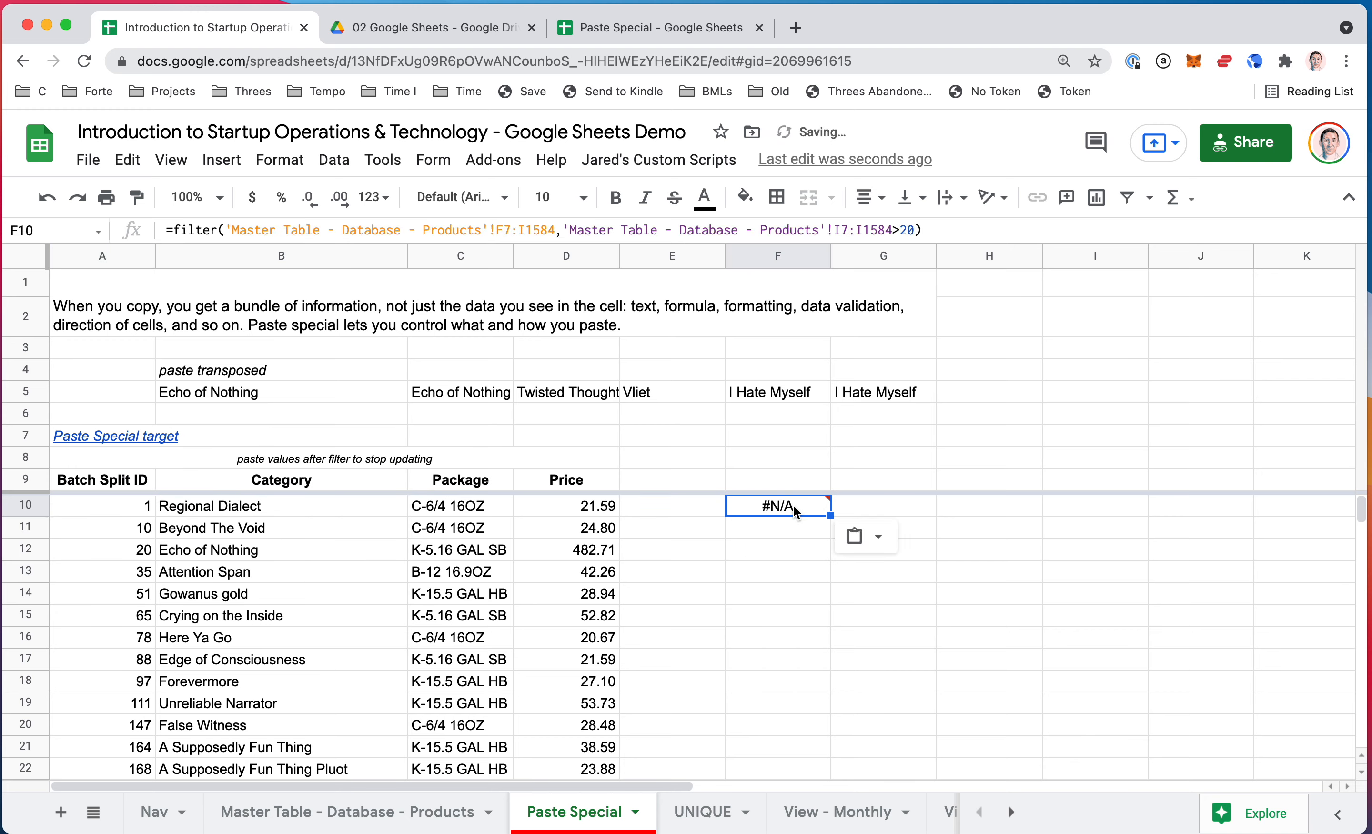
Step: Copy A10 again and place only its value, 1, in G10
key(Left)
key(Left)
key(Left)
key(Left)
key(Left)
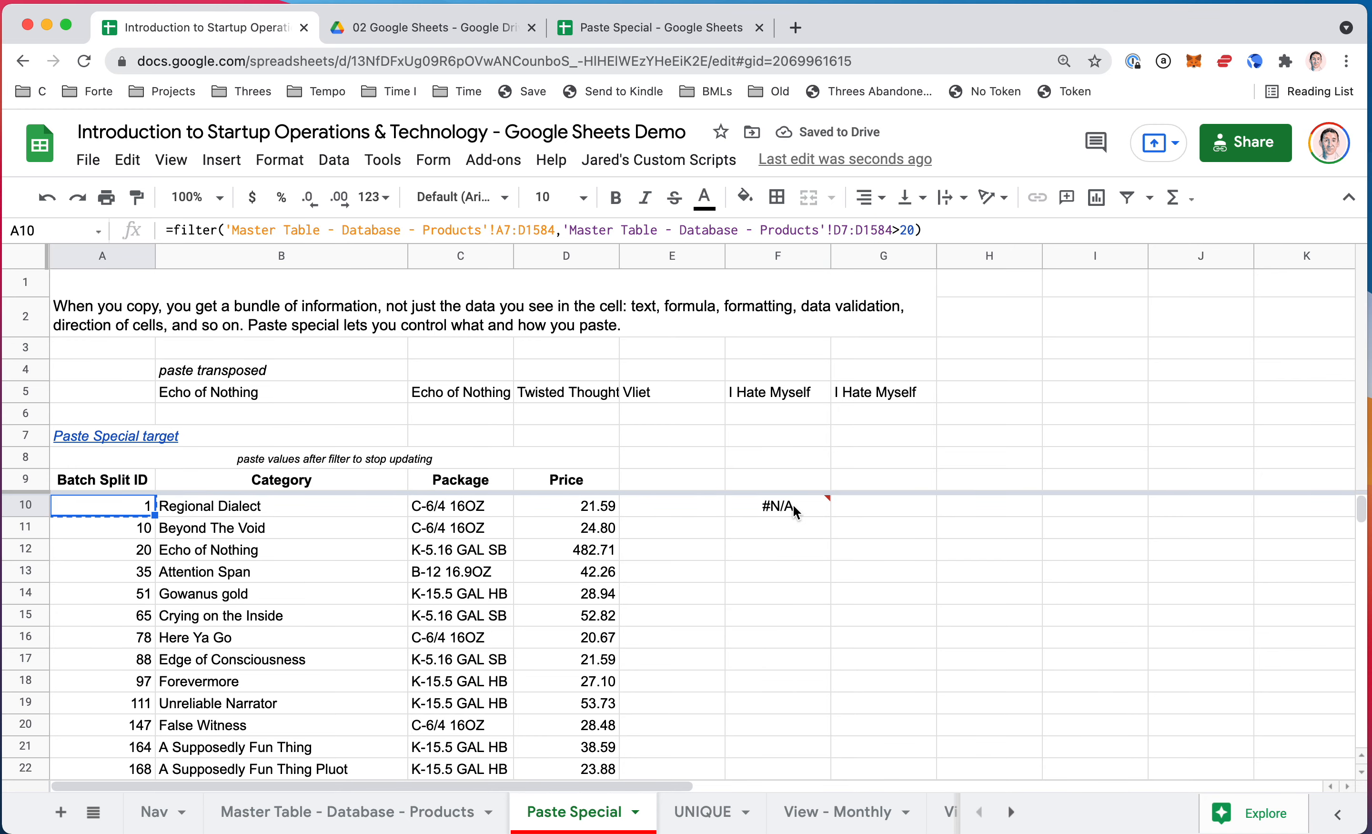
key(Right)
key(Right)
key(Right)
key(Right)
key(Right)
key(Right)
text(1)
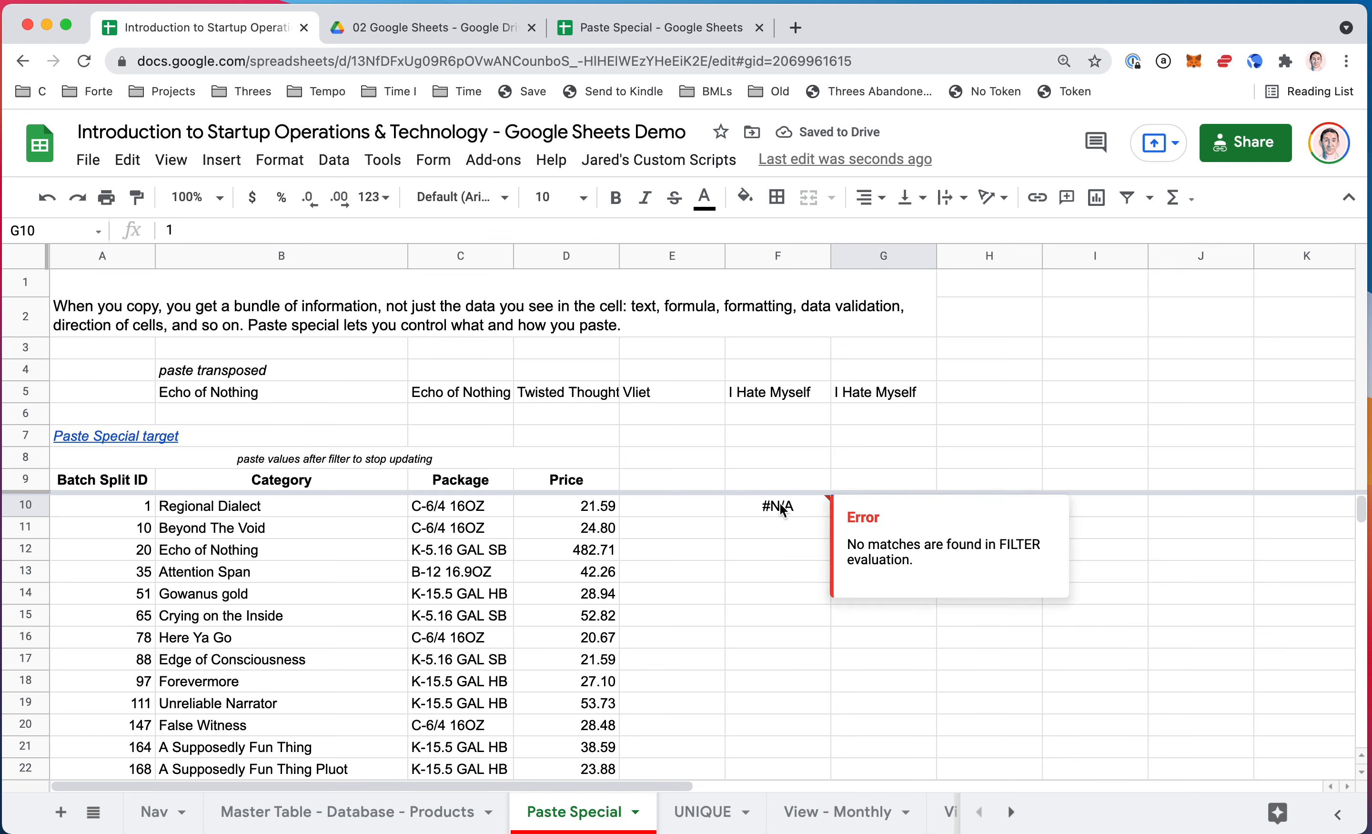
Step: Copy the category cells B10:B13 and paste them starting at H10
click(117, 513)
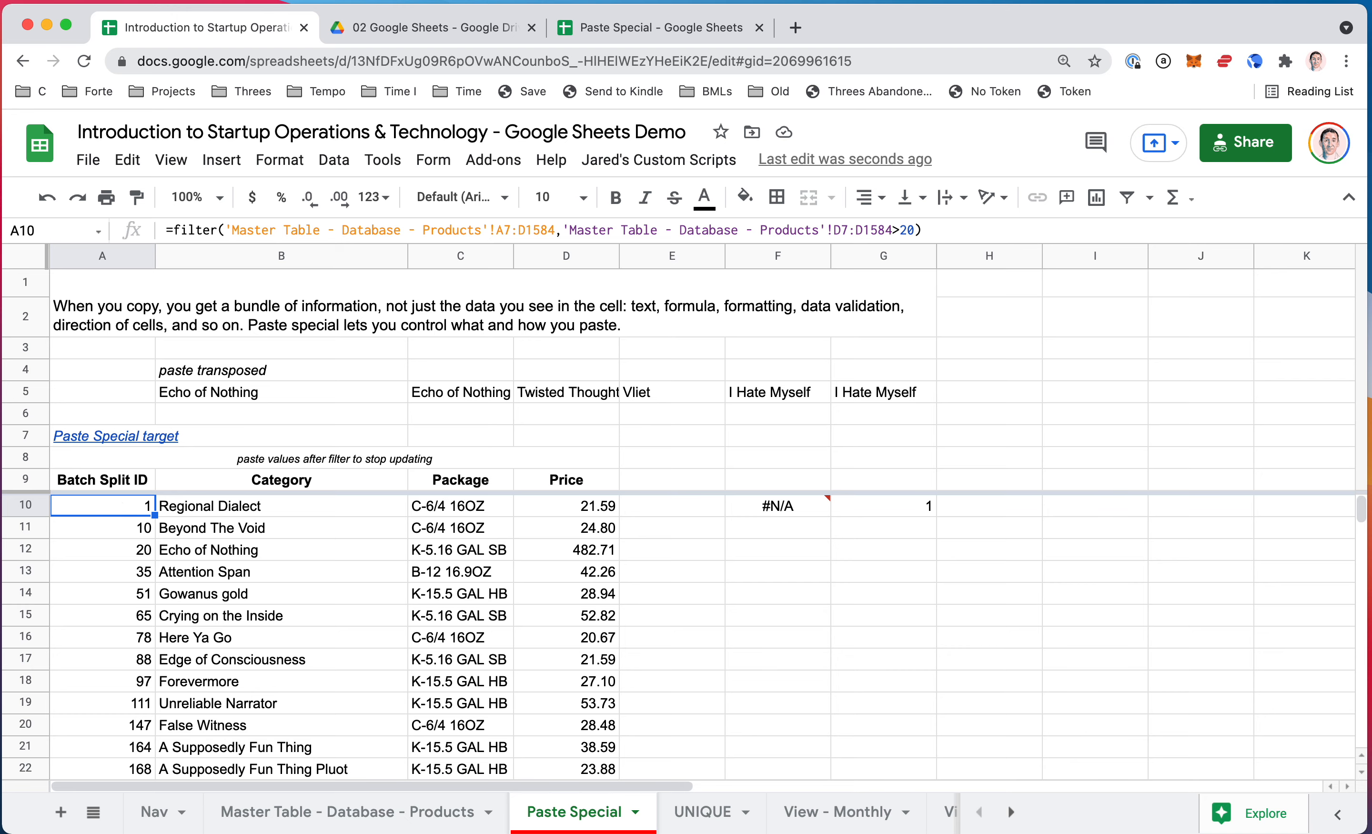
key(Right)
key(shift+Down)
key(shift+Down)
key(shift+Down)
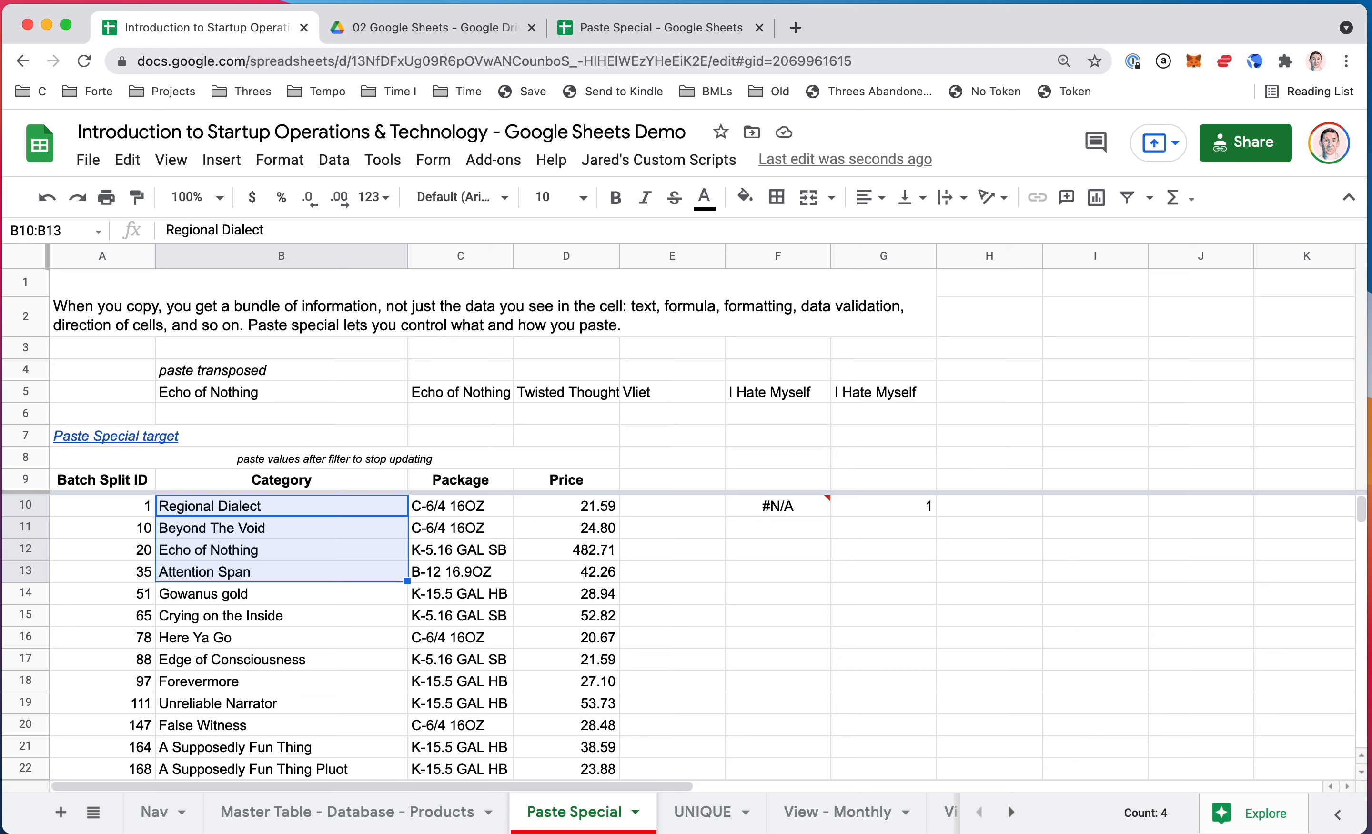
key(ctrl+c)
key(Right)
key(Right)
key(Right)
key(Right)
key(Right)
key(Right)
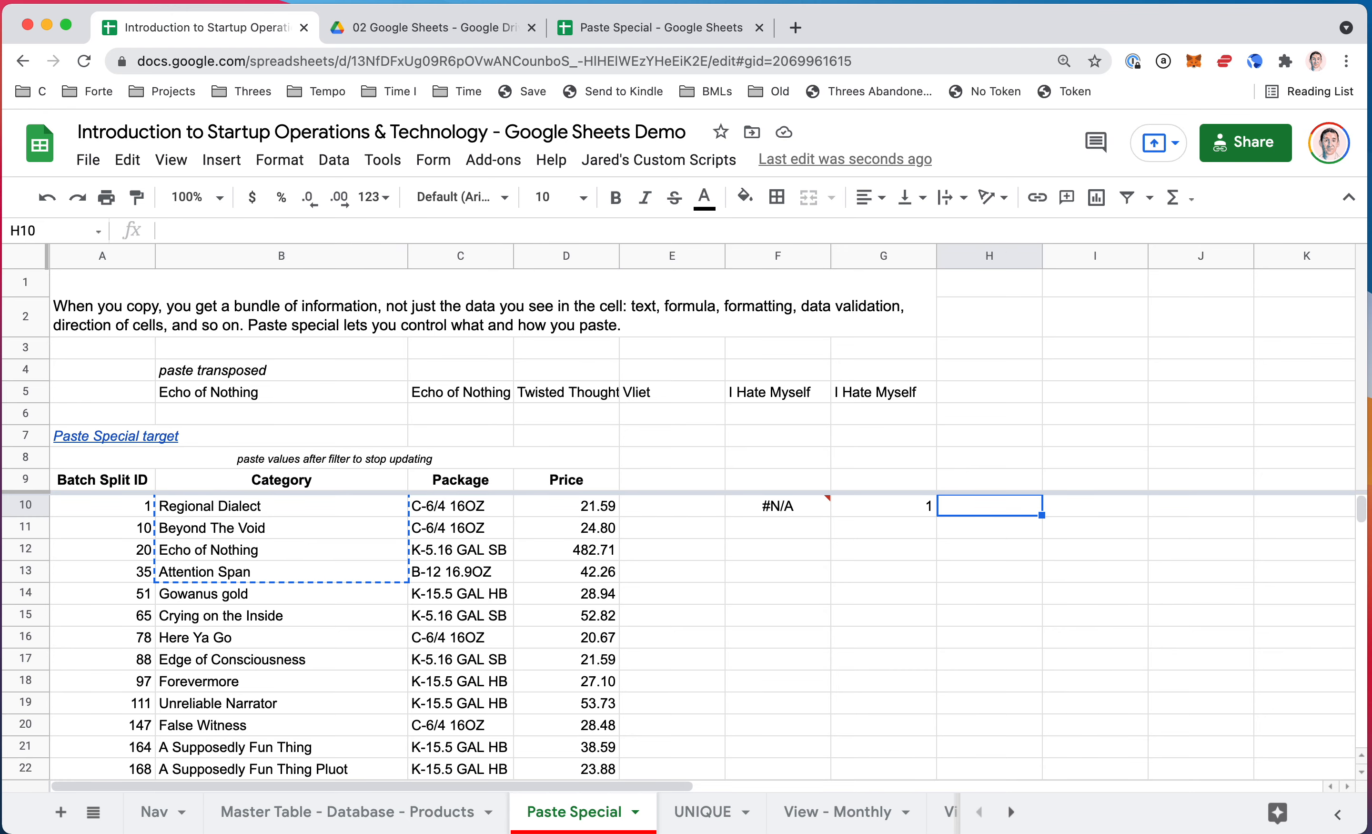
key(ctrl+v)
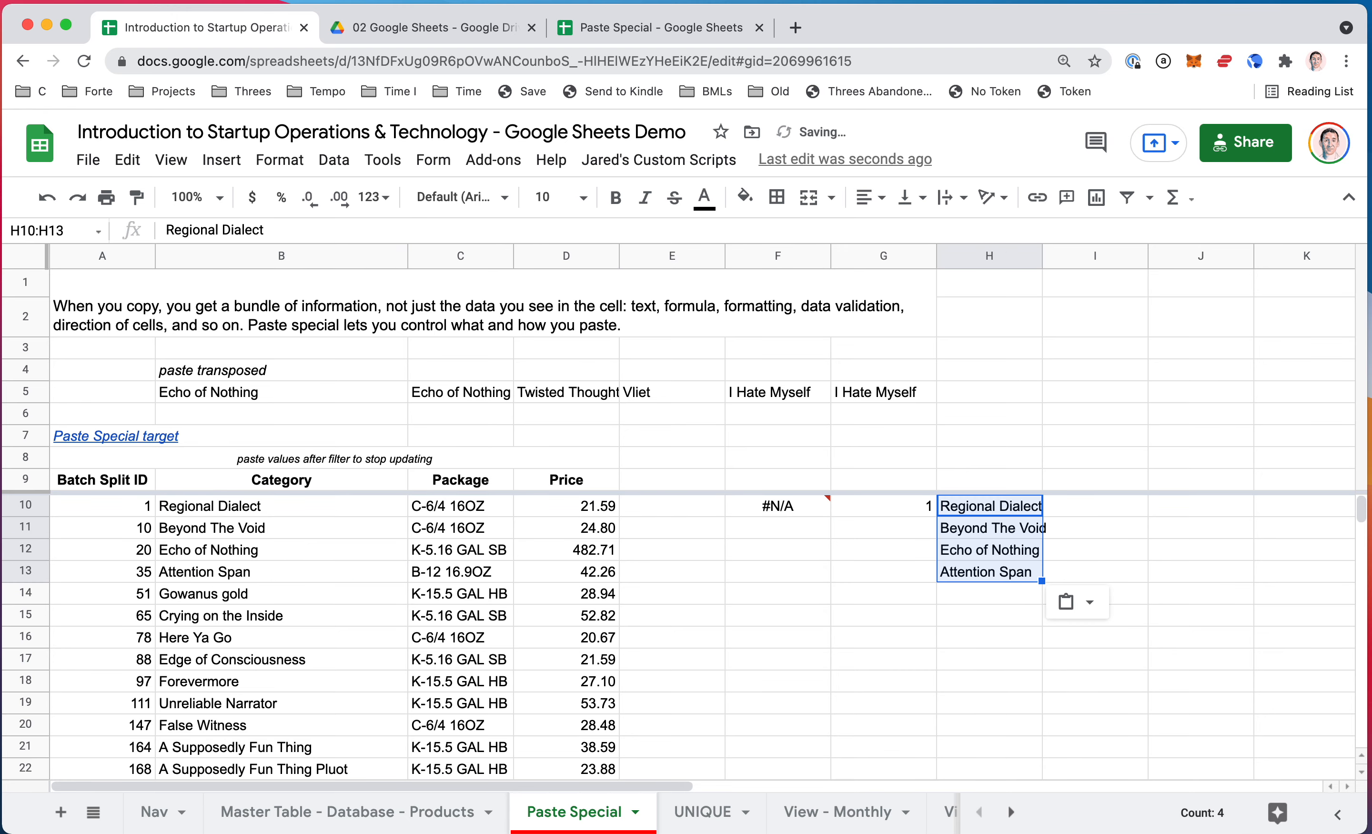
Step: Clear the test pastes from F10:H13 beside the filtered product list
key(shift+Left)
key(shift+Left)
key(Delete)
key(super+Left)
key(super+Left)
key(super+Up)
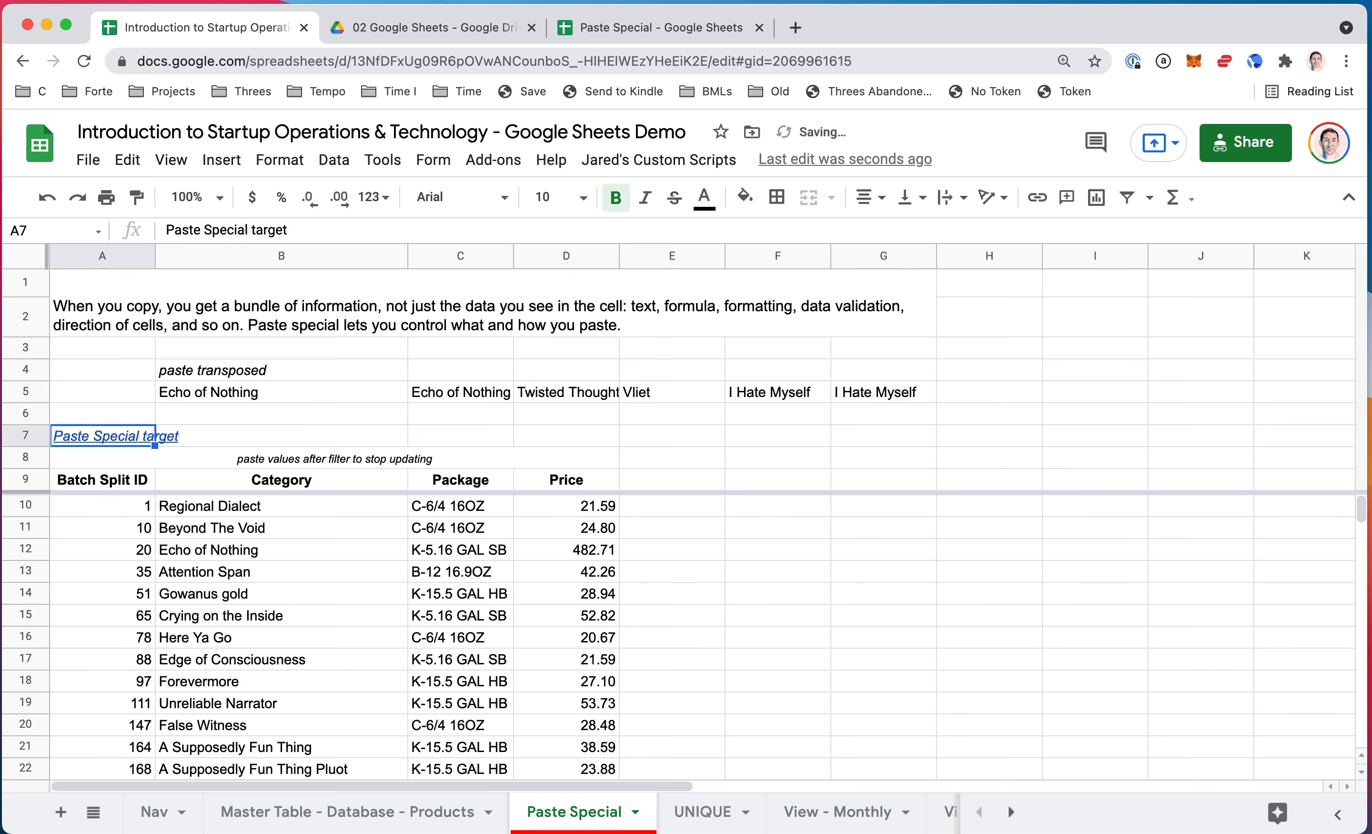
key(super+Up)
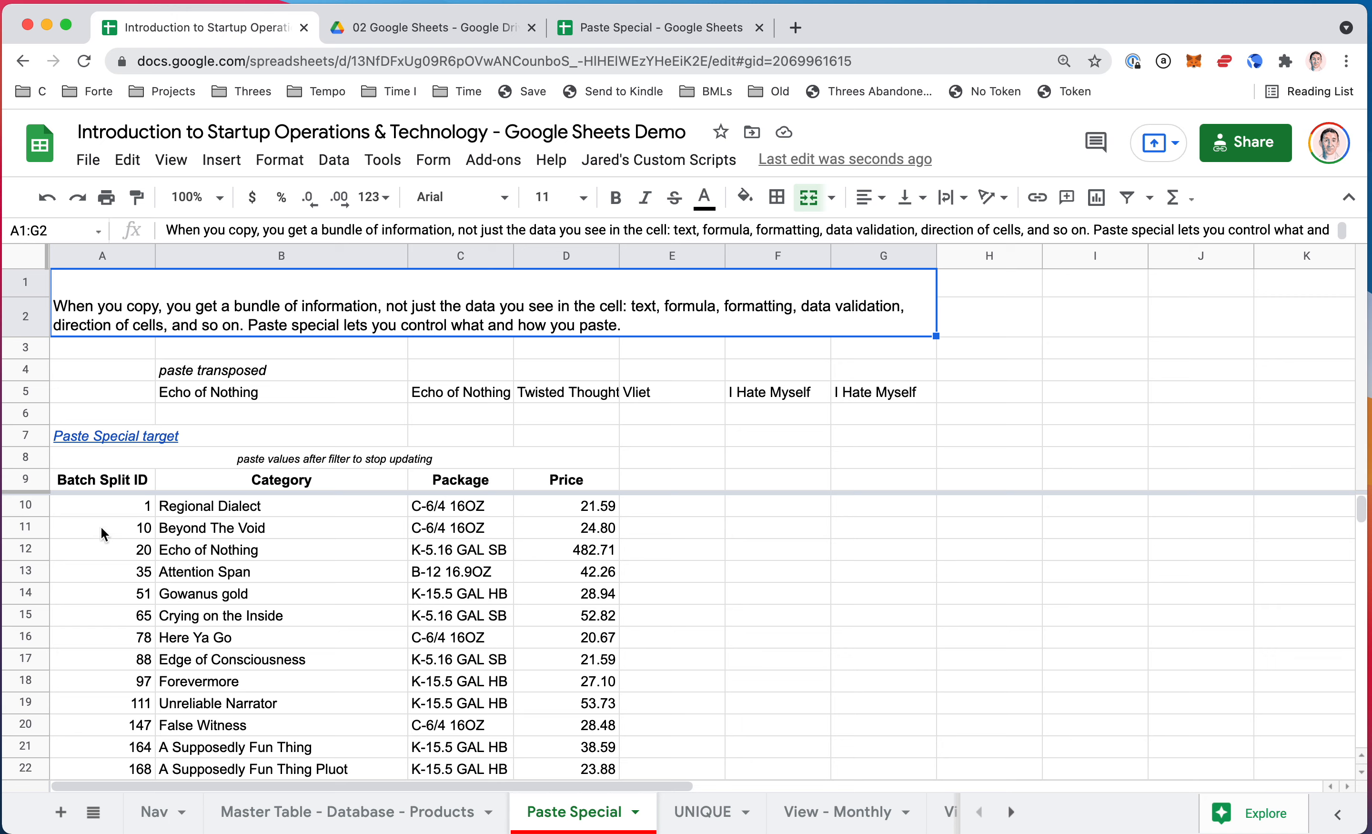
Step: Examine the FILTER formula in A10, the extent of its results, and its source sheet Master Table - Database - Products
click(123, 483)
key(Down)
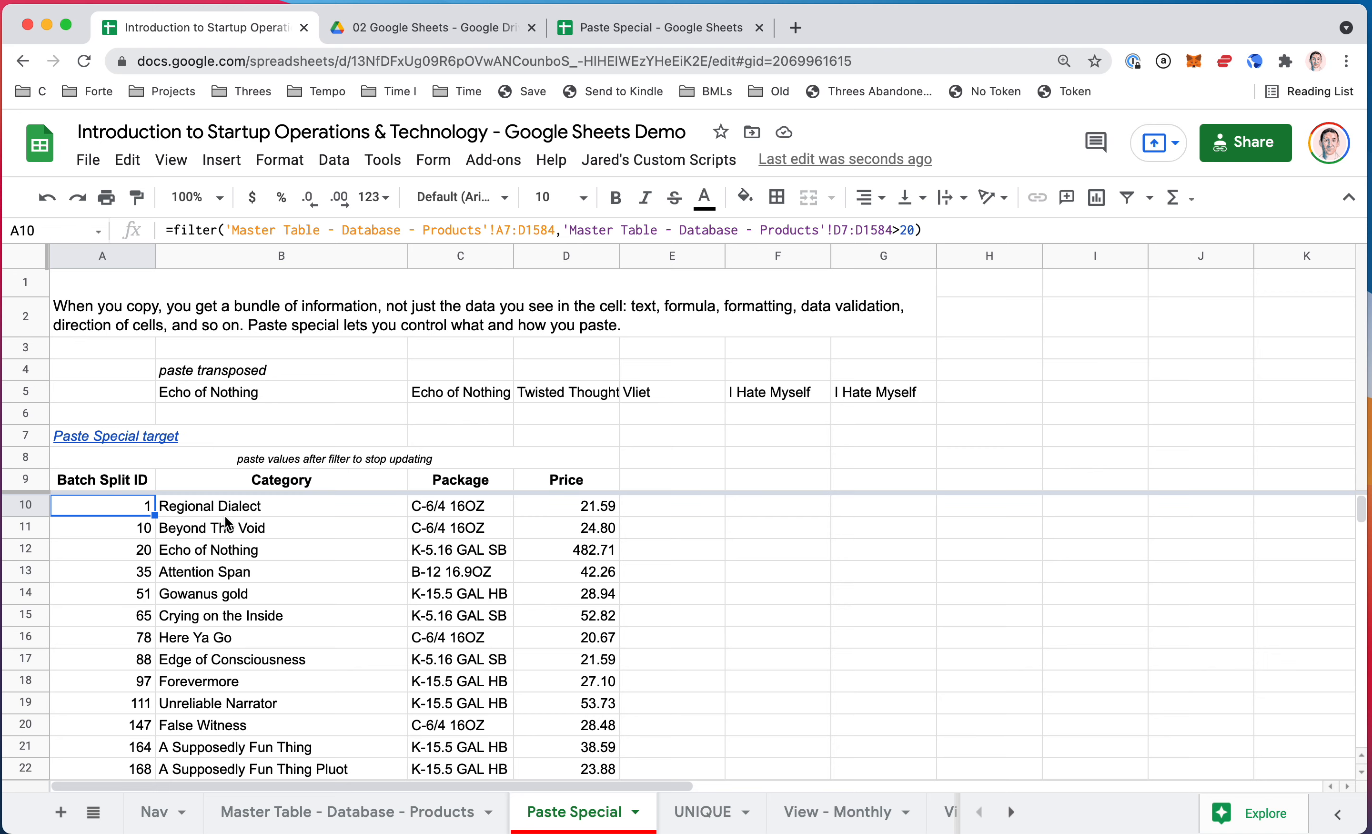
key(super+Down)
key(super+Up)
key(super+Up)
key(Down)
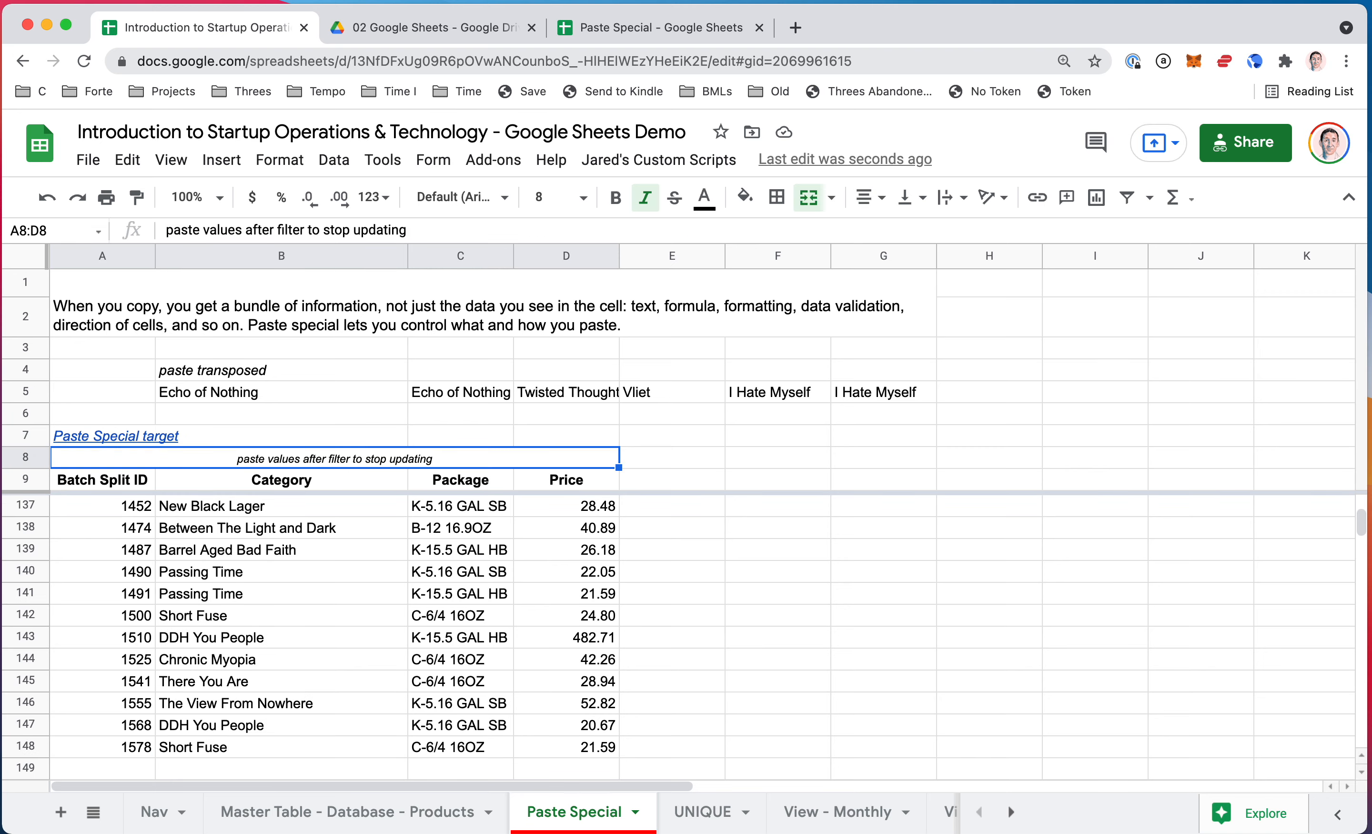
key(Down)
key(Down)
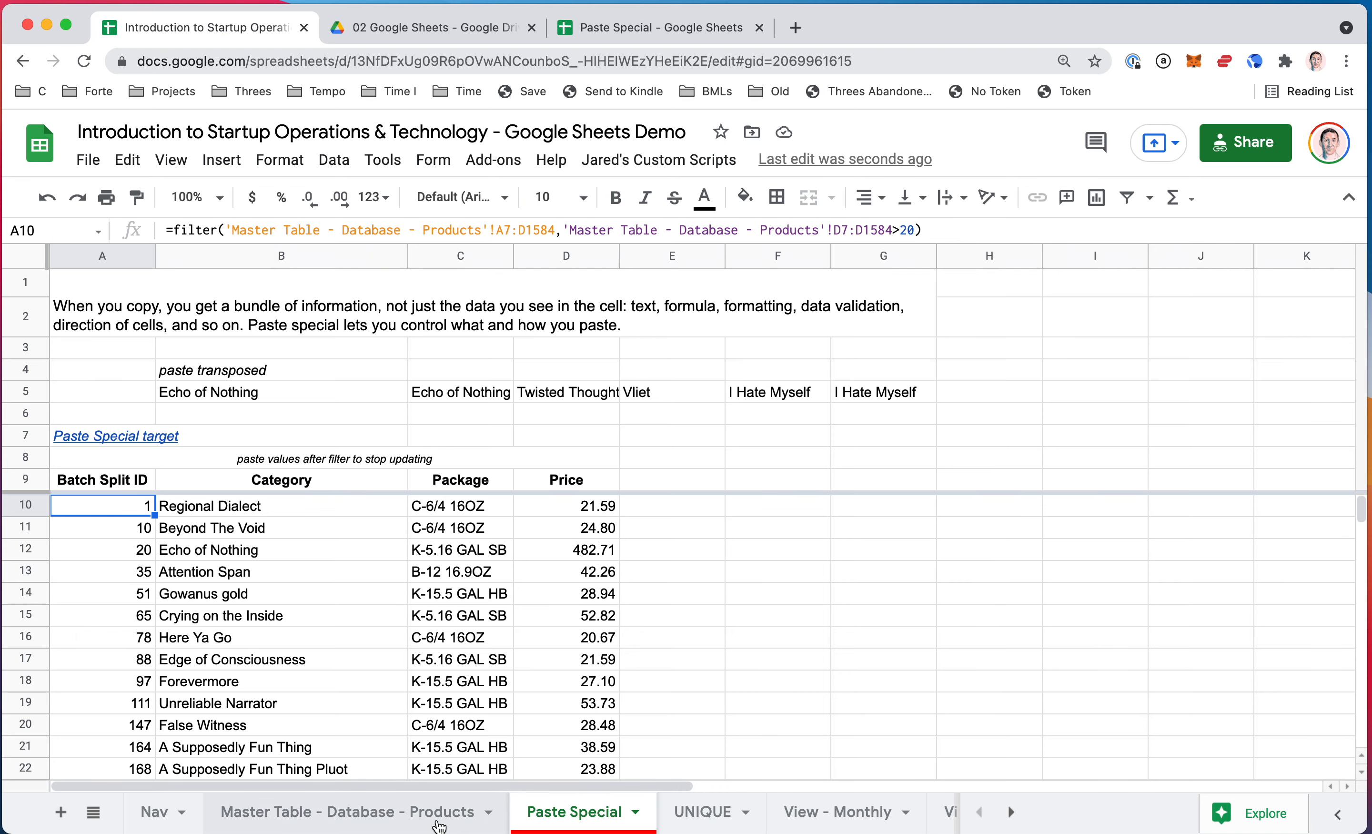
click(419, 821)
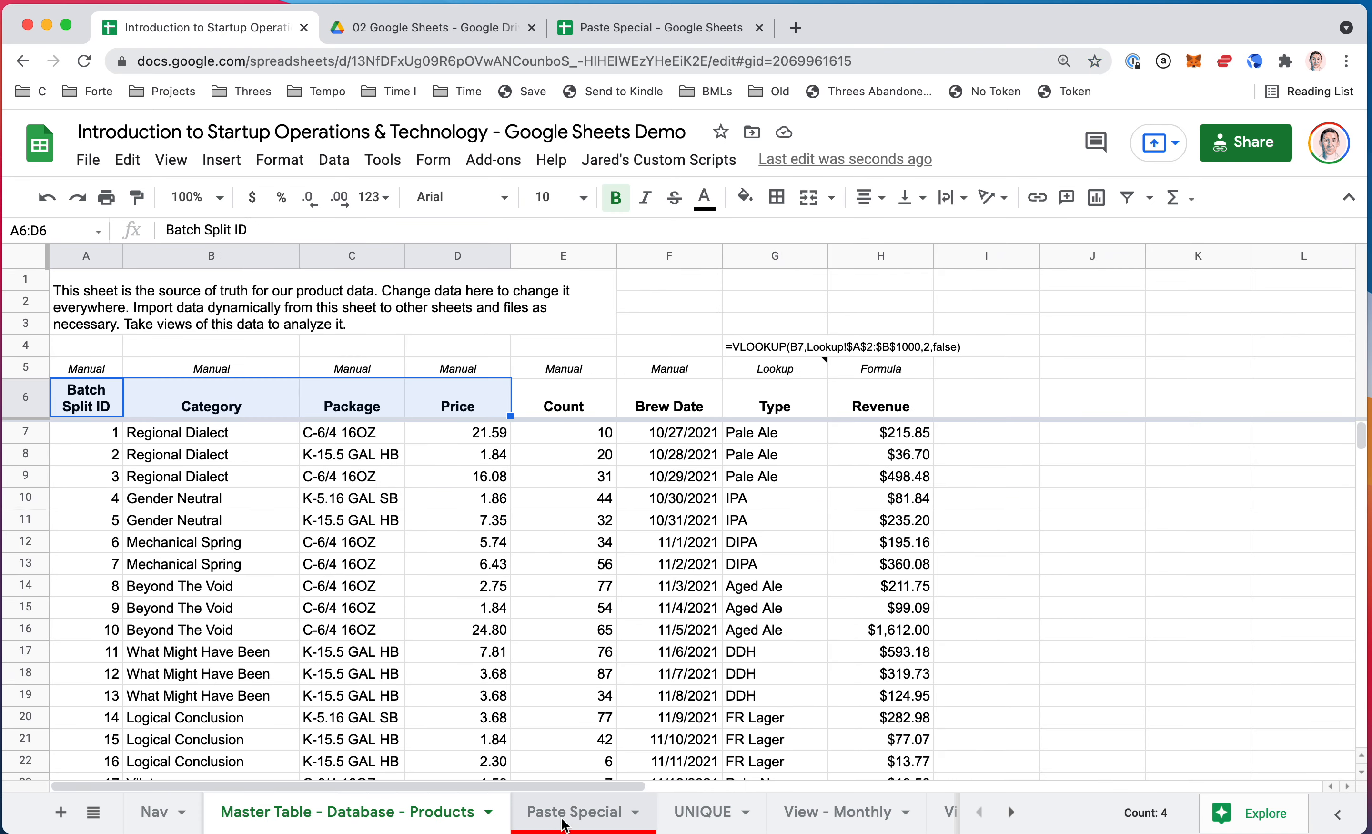
click(566, 805)
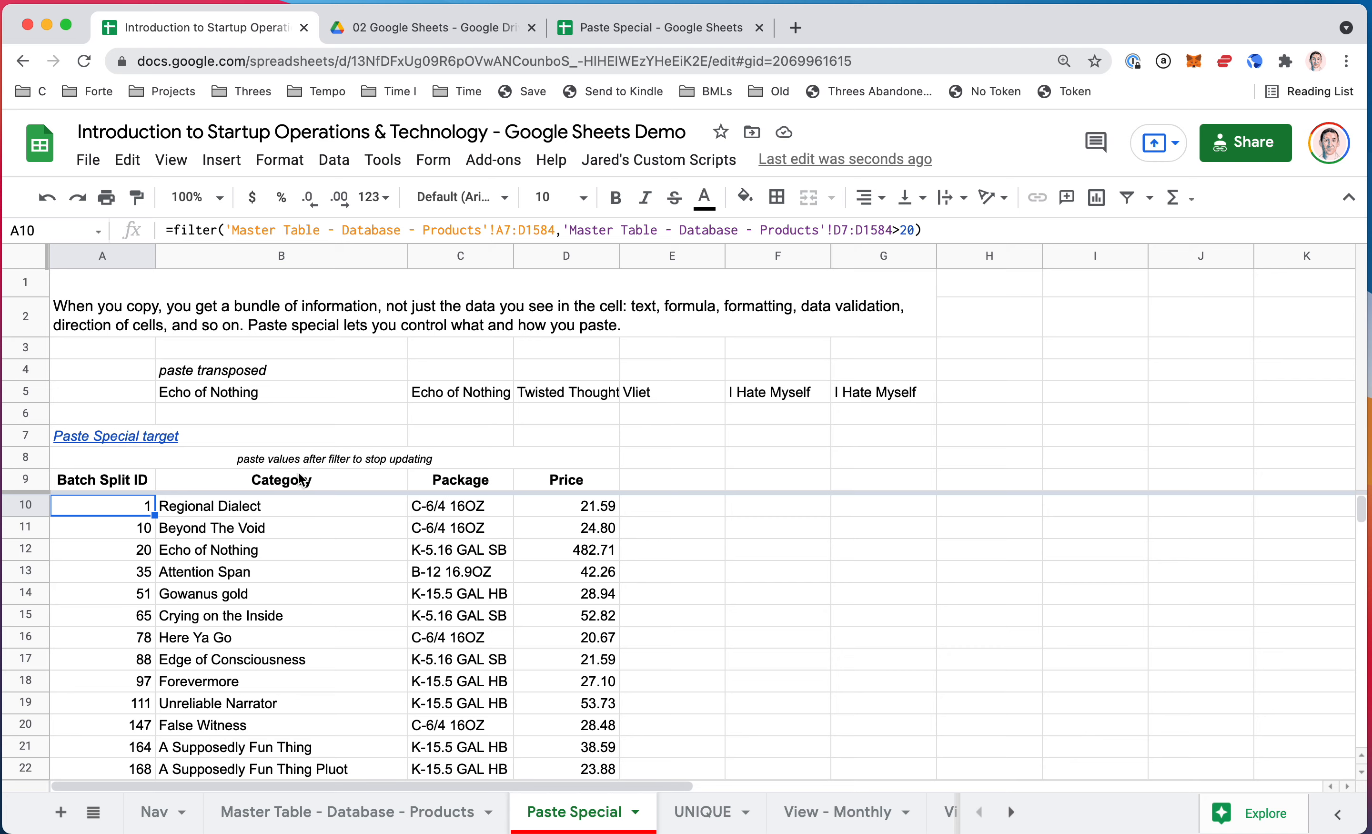
Step: Add a "Notes" column header in E9 and apply the Price header's formatting to it
click(660, 480)
text(Notes)
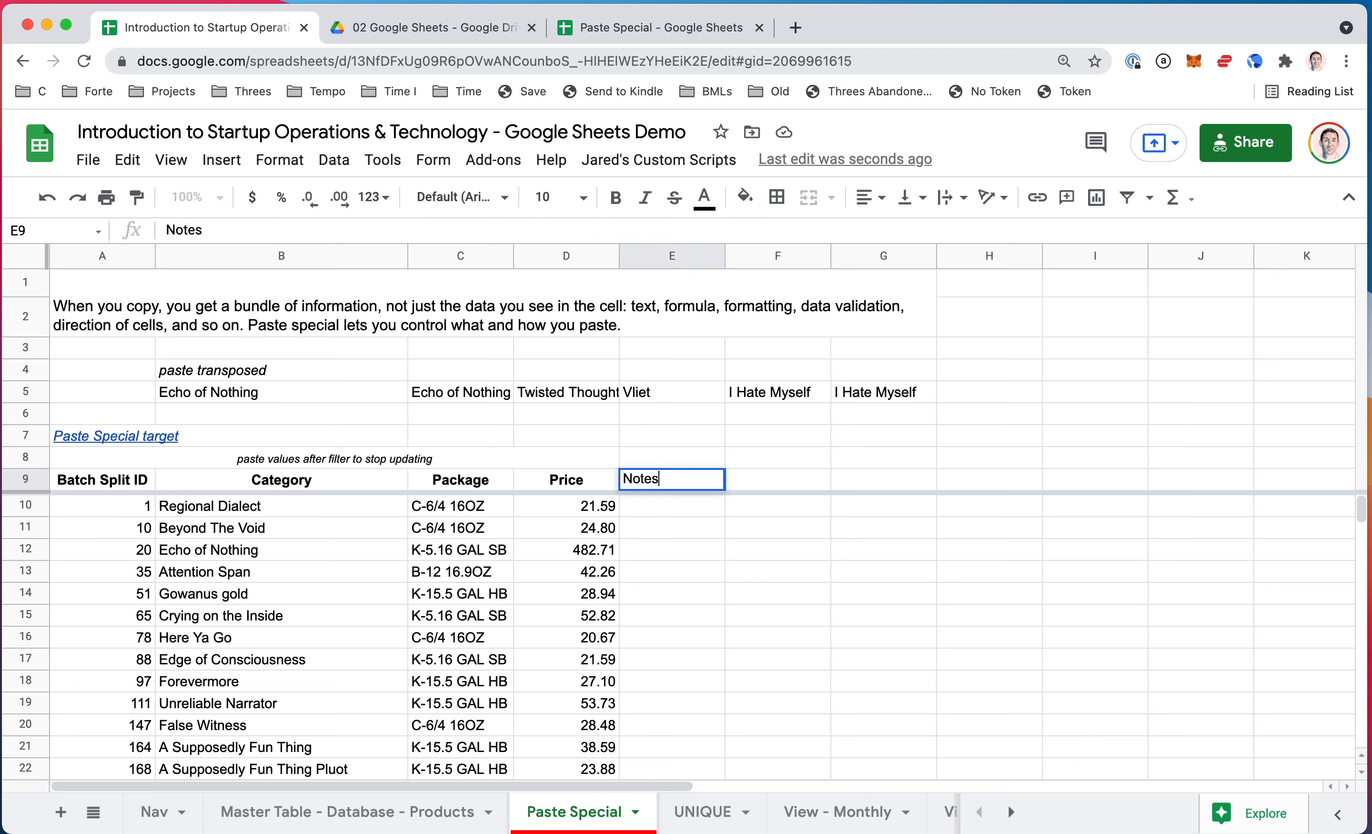
key(Return)
key(Up)
key(Left)
key(super+c)
key(Right)
key(super+alt+v)
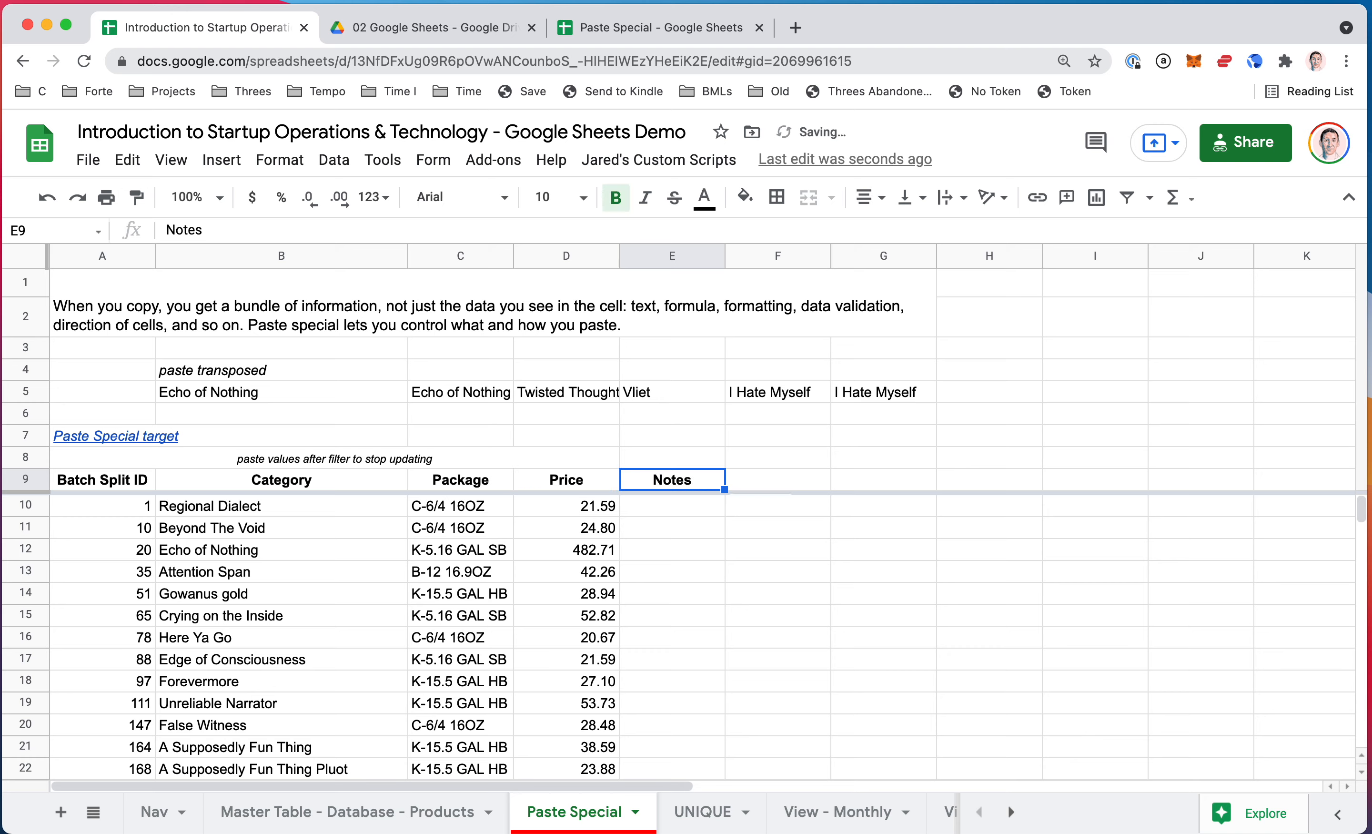
Step: Label the Notes column with "Manual" in E8, above its header
key(Up)
text(Manual)
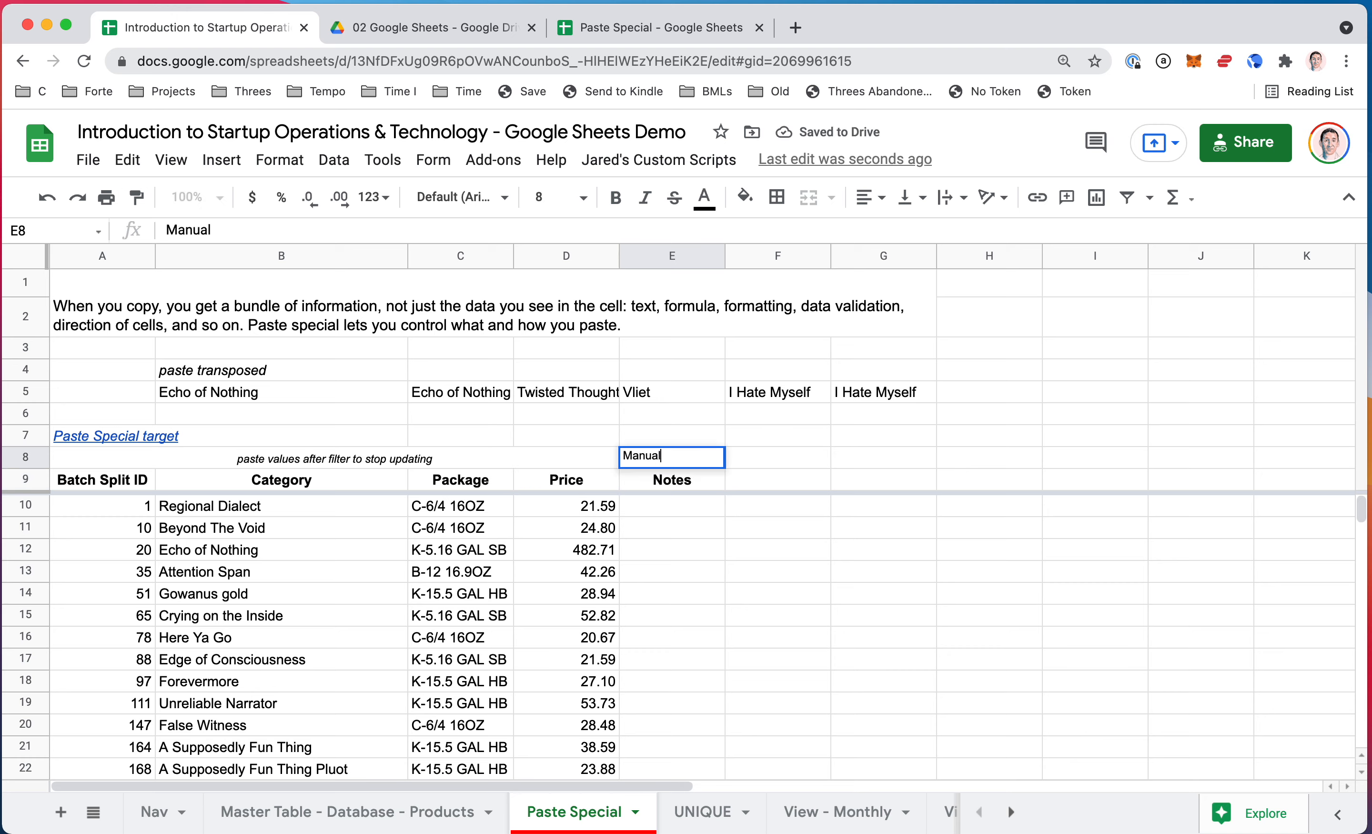
key(Return)
Step: Enter the note "This was good!" in E10 and reselect the FILTER formula cell A10
key(Down)
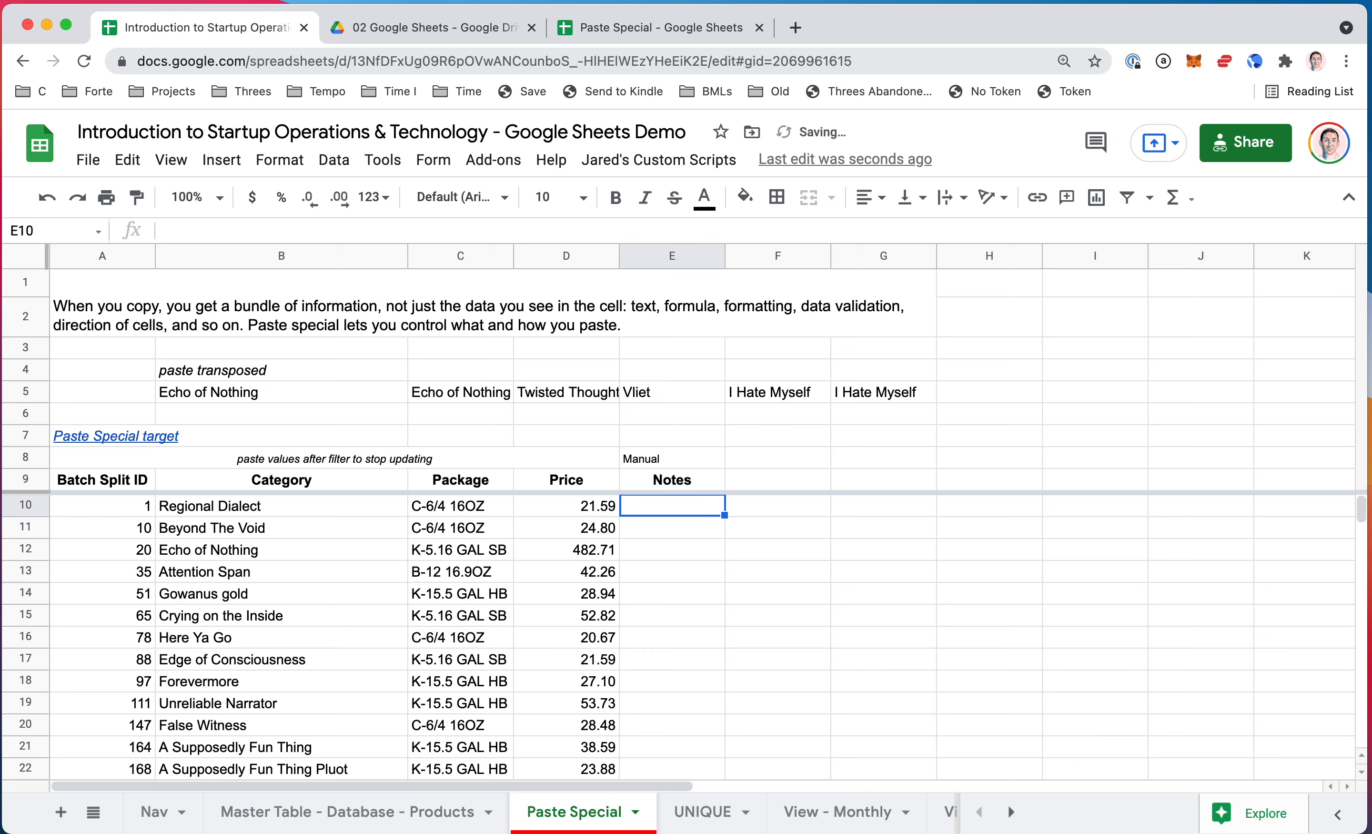
text(This was good)
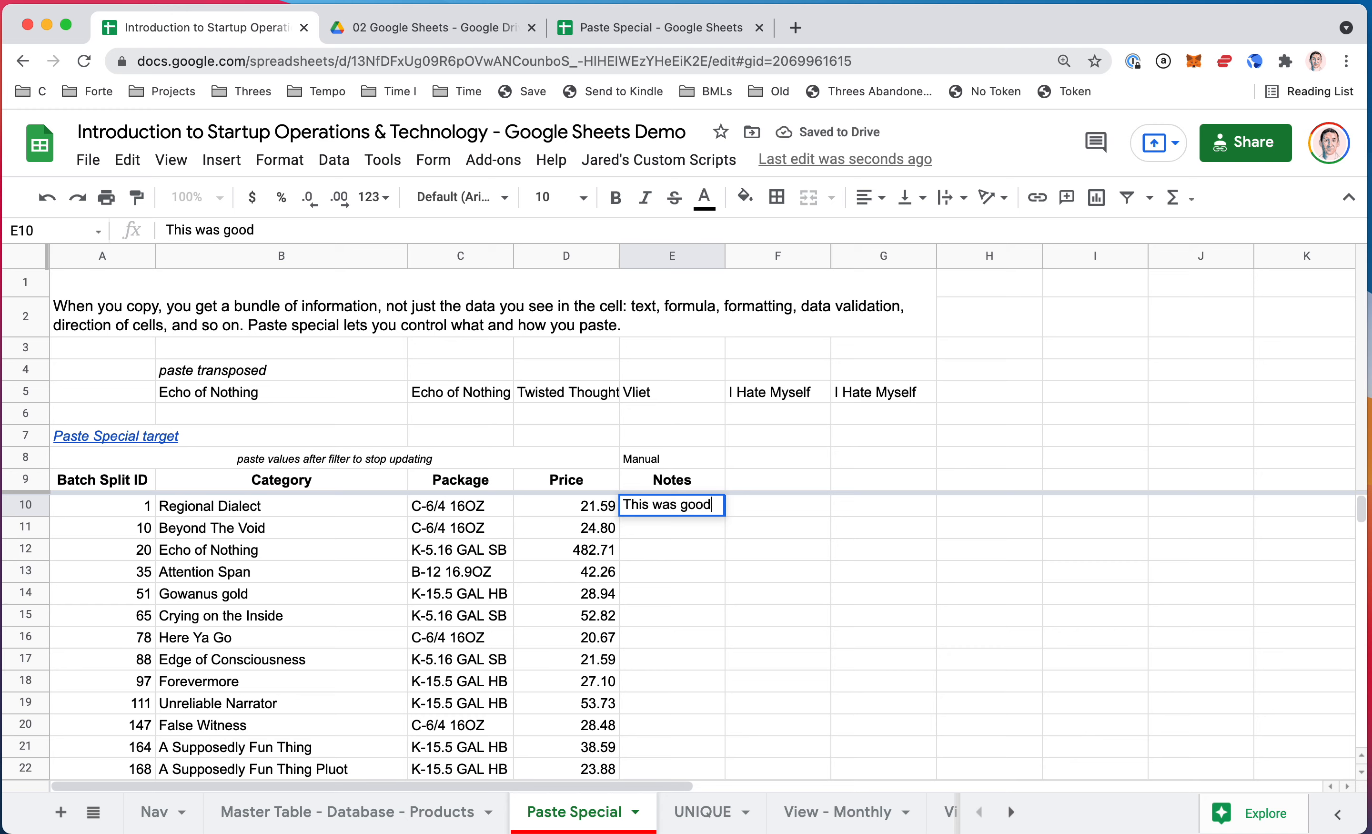
text(!)
key(Return)
key(Up)
key(Left)
key(Left)
key(Left)
key(Left)
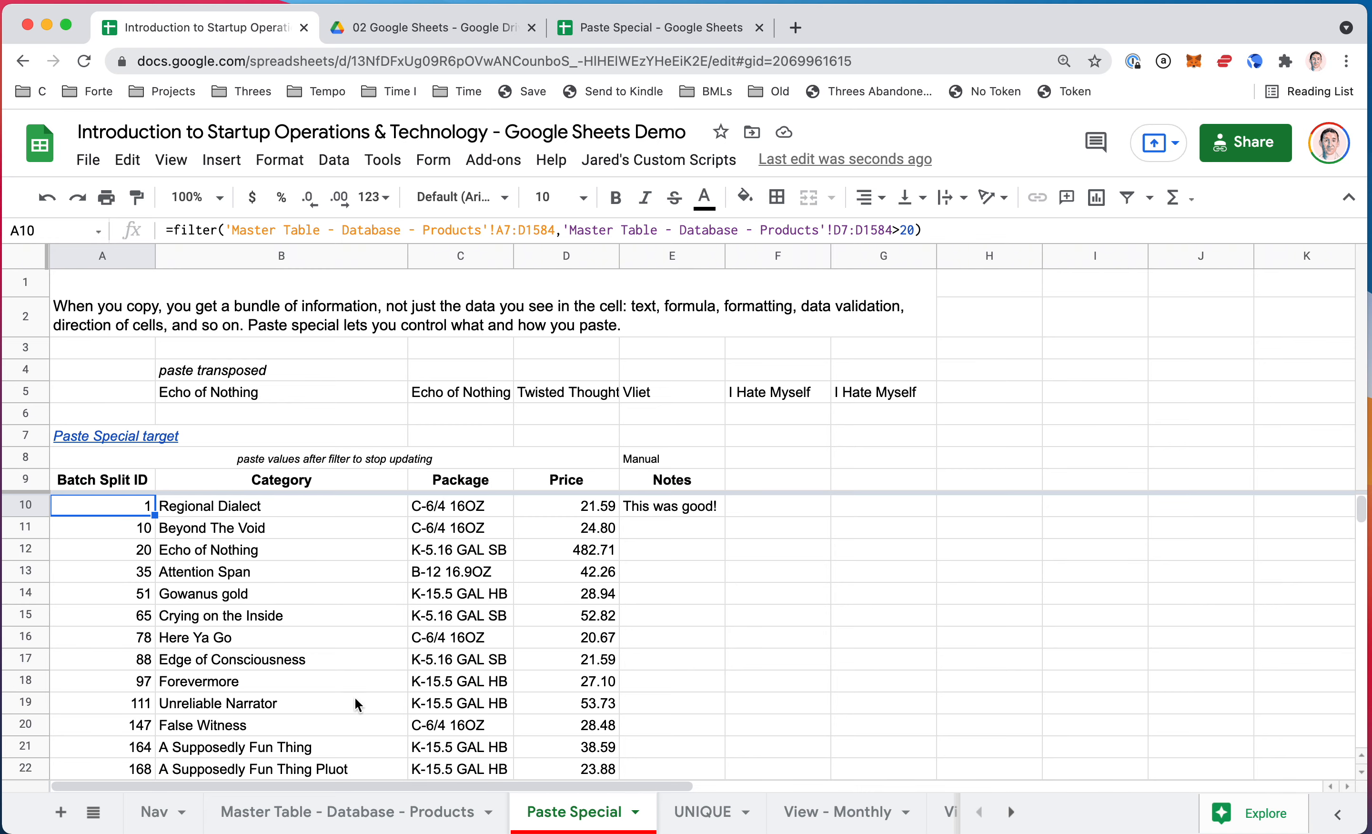
Step: Clear product row A7:H7 in the Master Table - Database - Products sheet and check row 10 of the Paste Special sheet
click(389, 812)
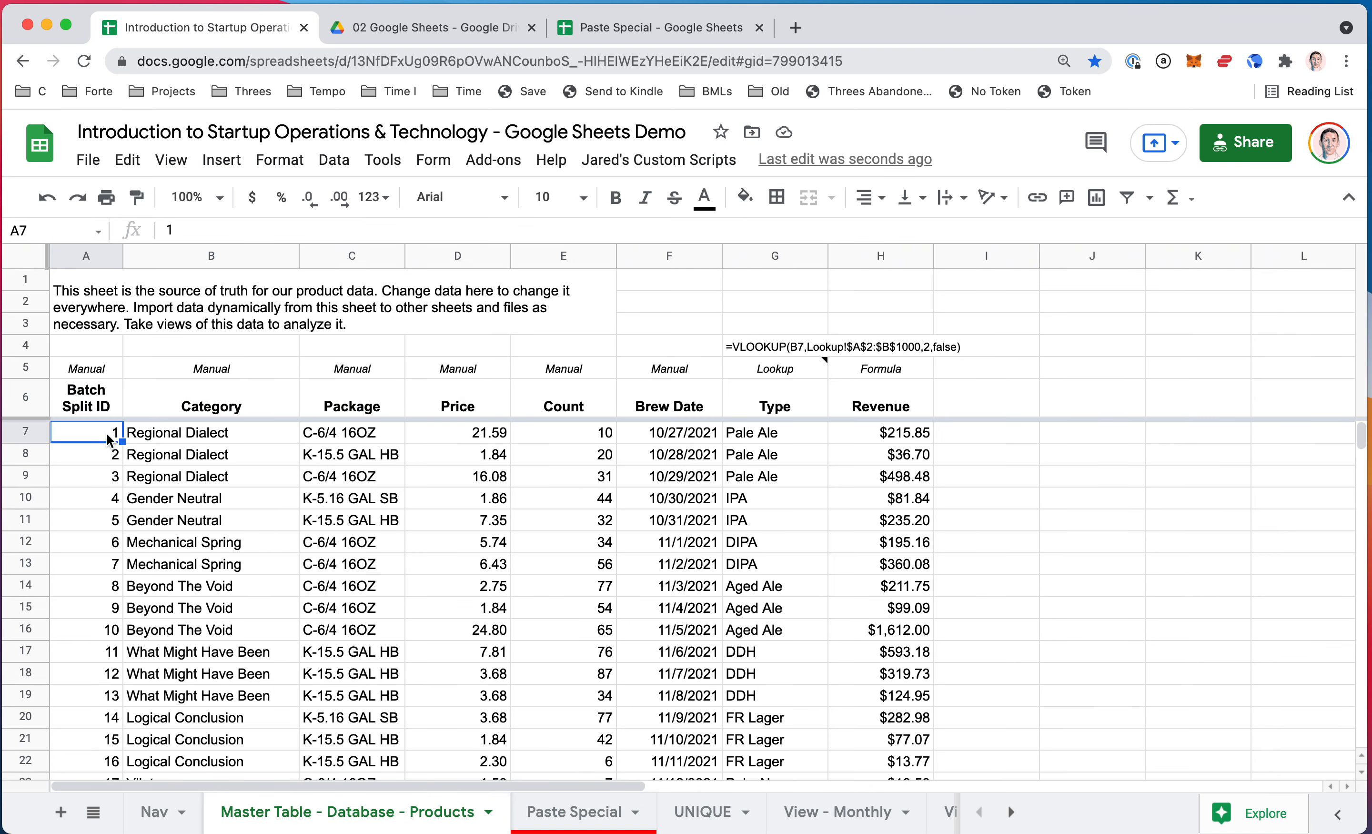
key(super+shift+Right)
key(Delete)
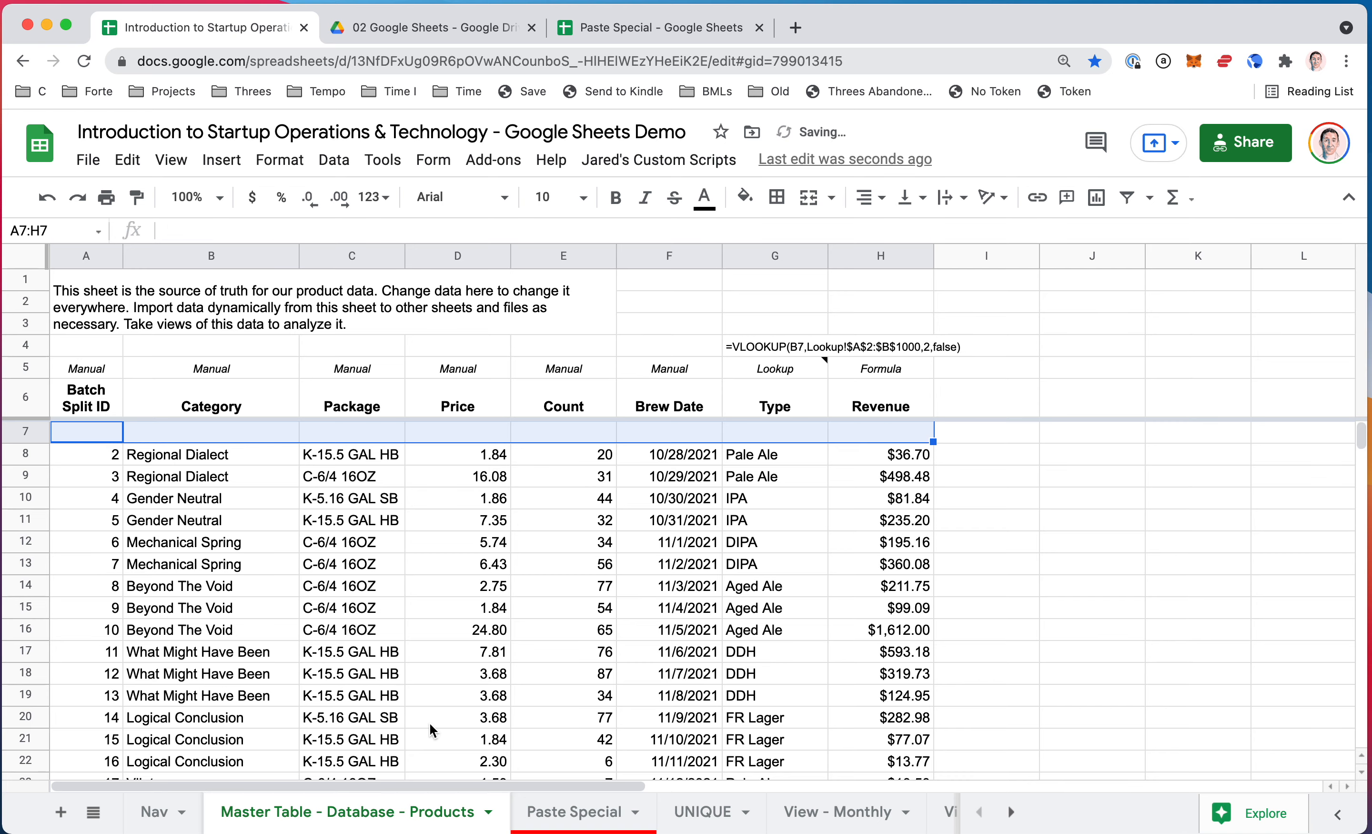
click(558, 812)
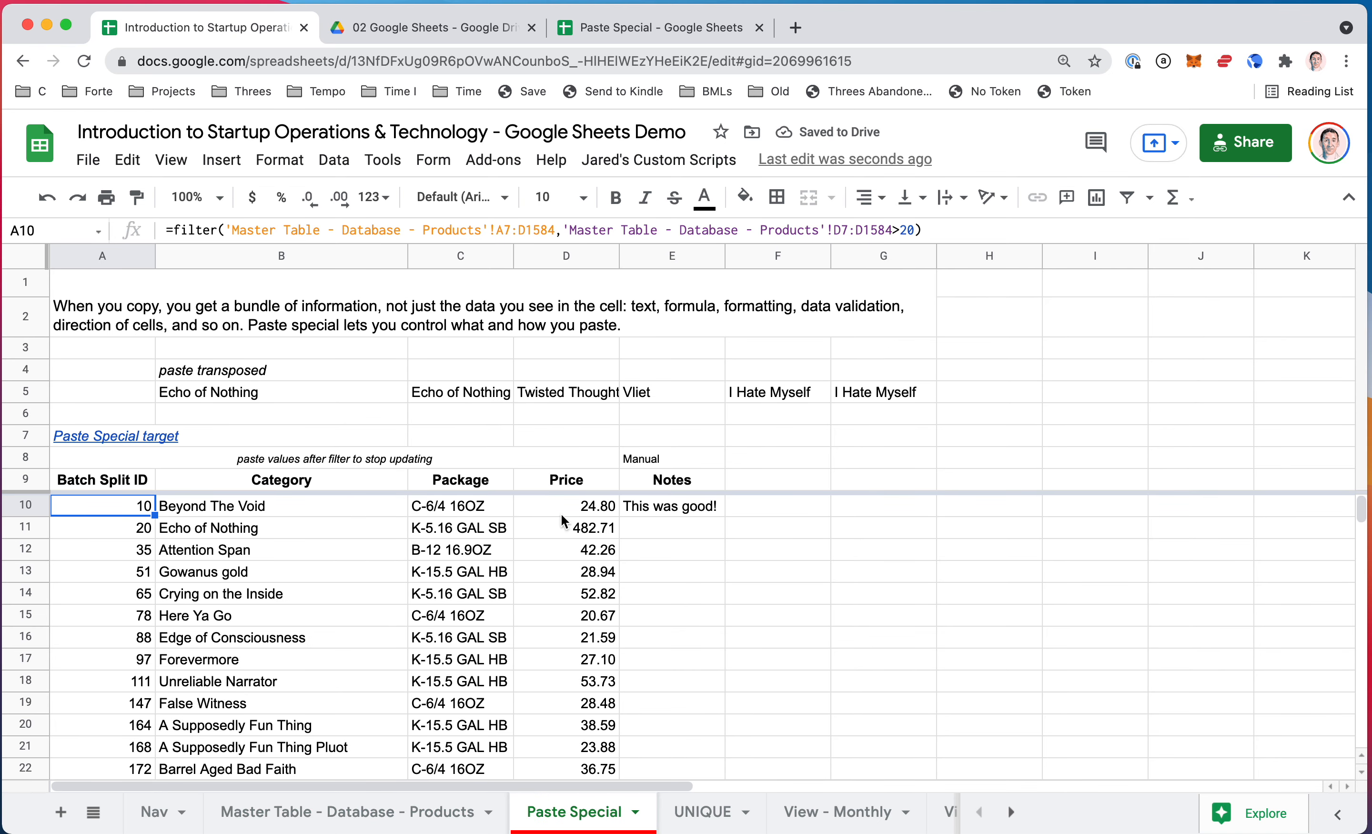
click(671, 507)
key(super+Left)
key(Right)
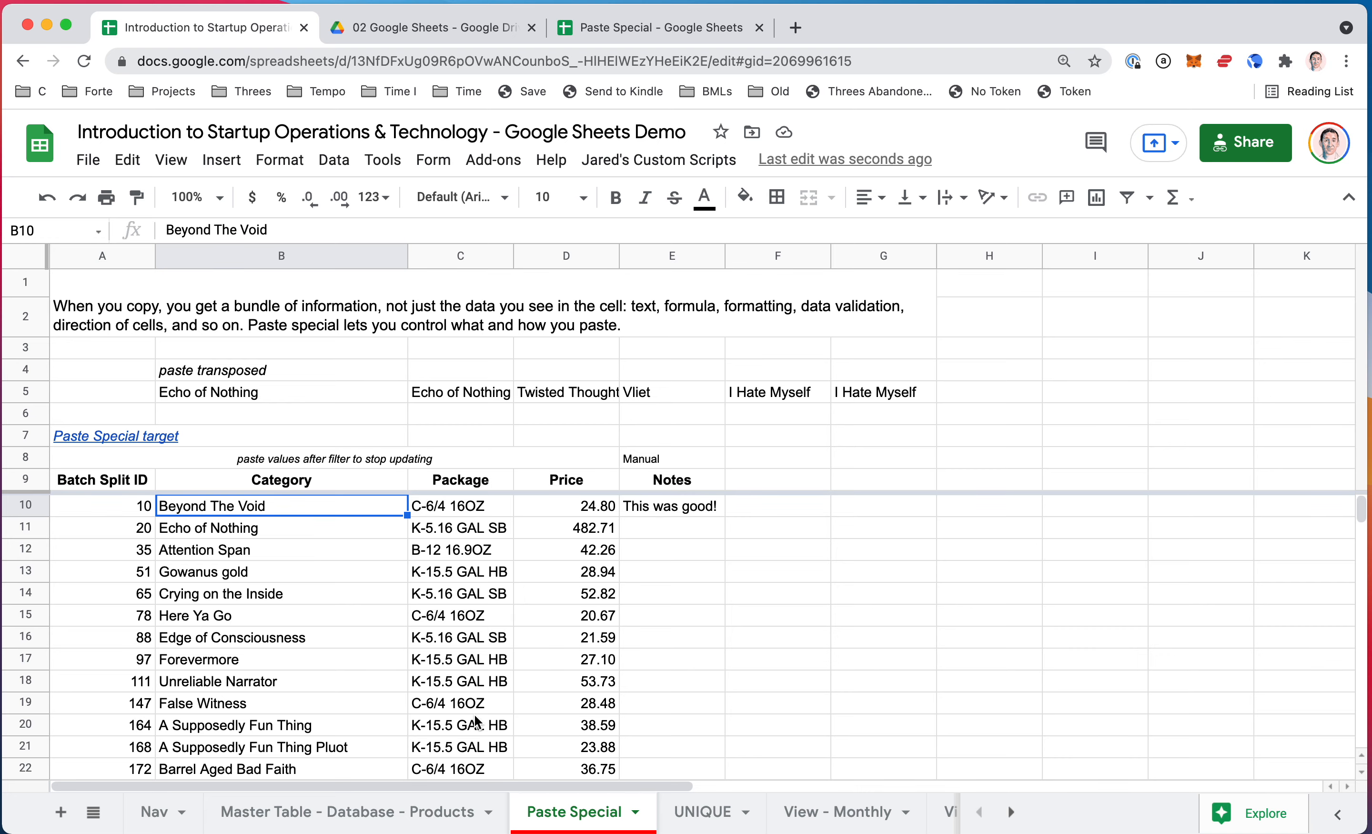
Step: Undo the clearing of the source product row and return to A10 on the Paste Special sheet
key(alt+Up)
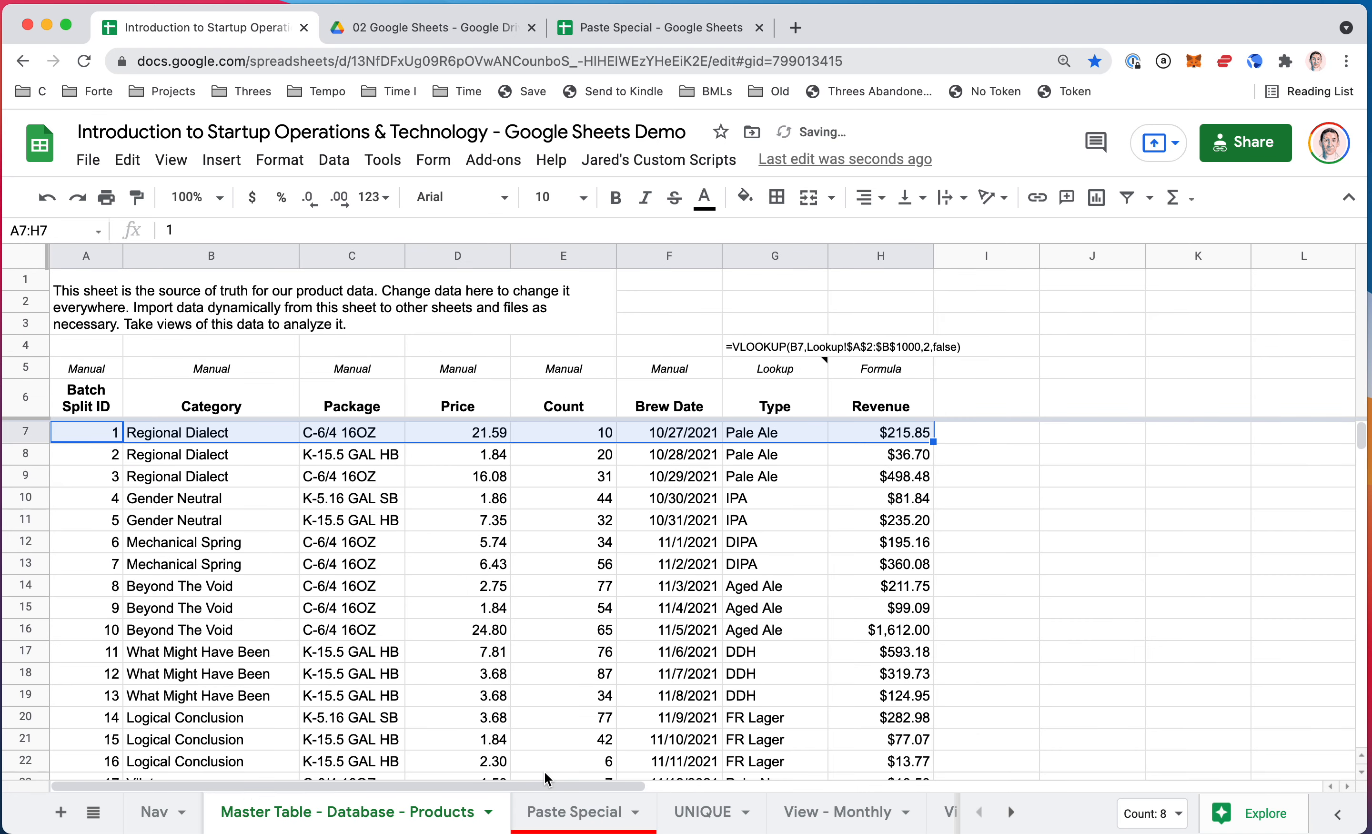
key(Up)
click(560, 814)
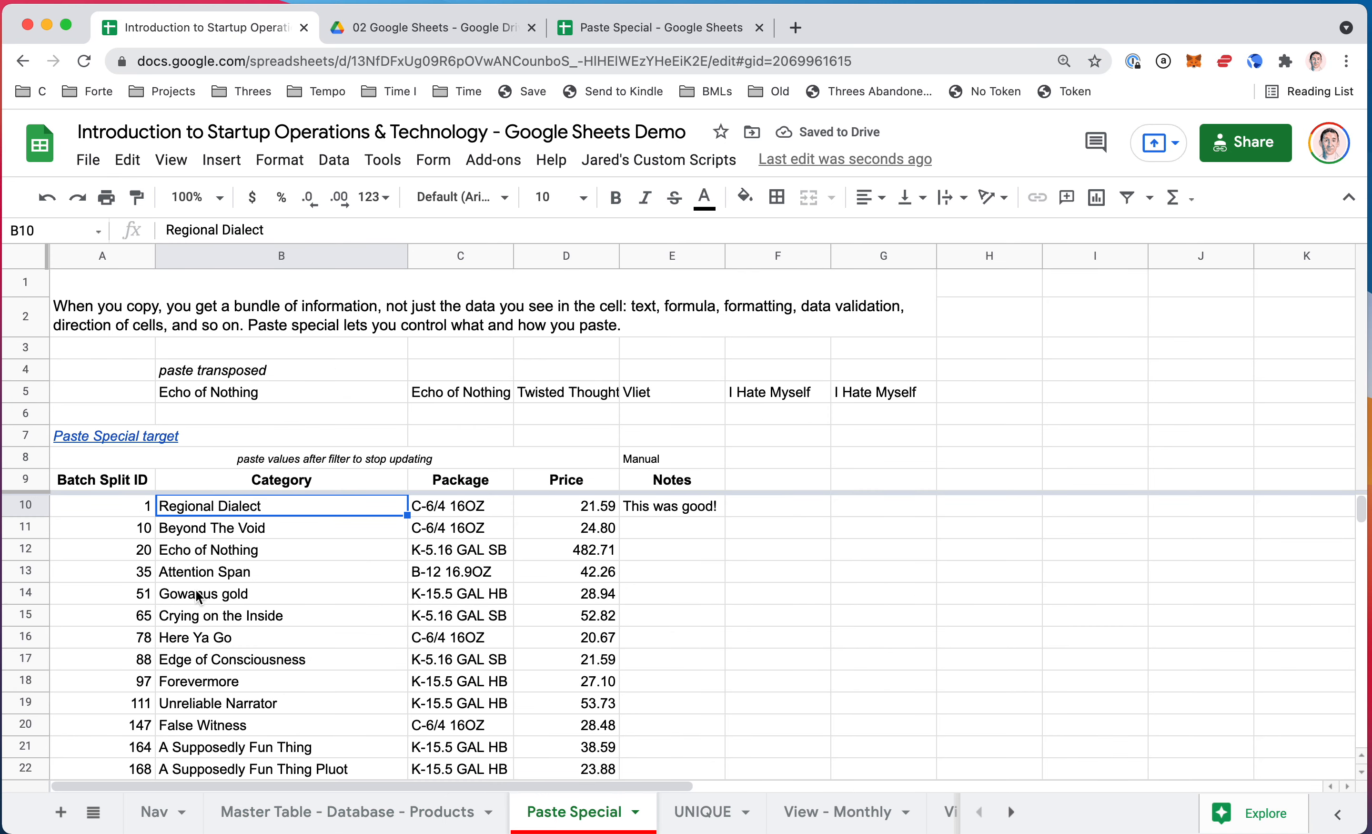
key(Left)
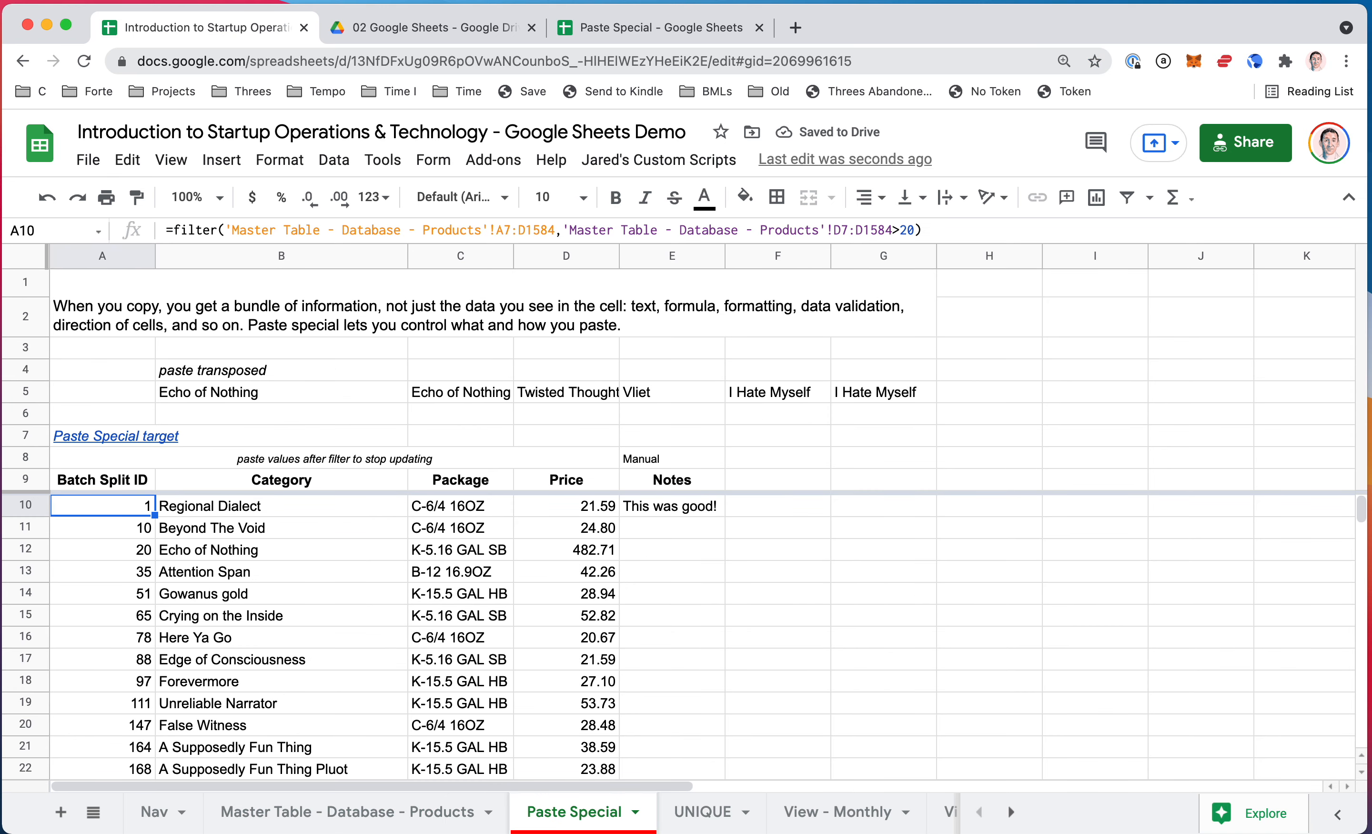
Step: Delete the note text from E10 in the Notes column
key(Up)
key(Down)
key(Up)
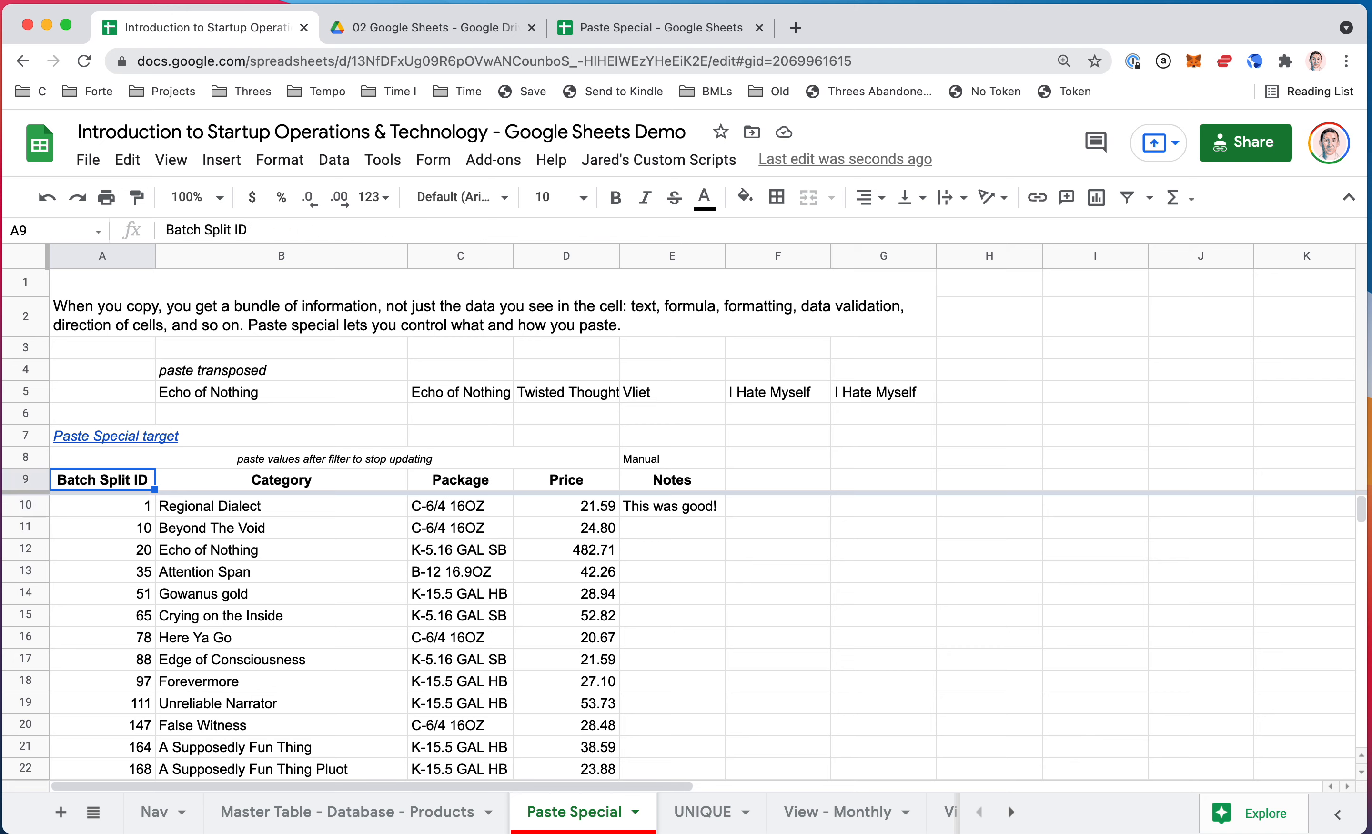
key(Down)
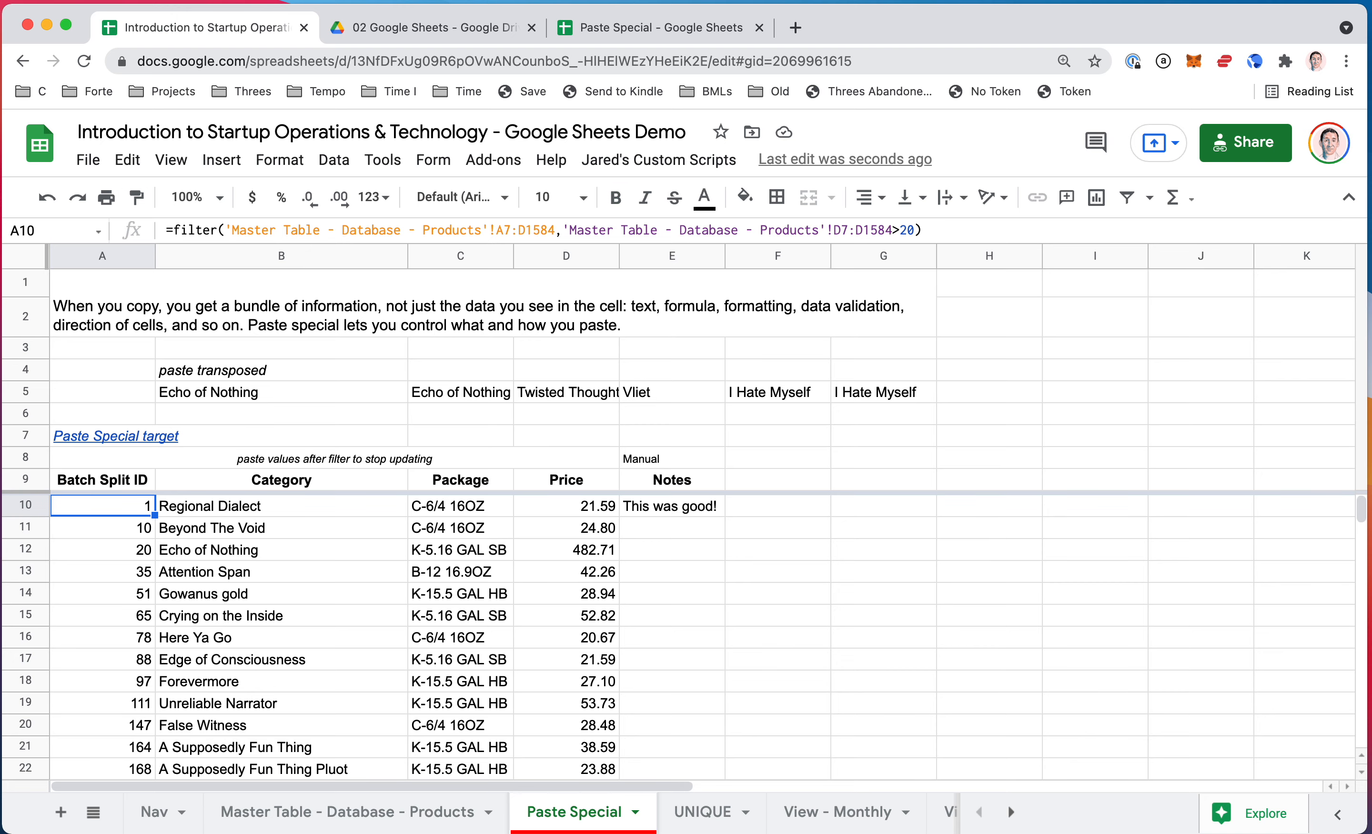
key(super+Right)
key(Delete)
Step: Copy the filtered product list A10:D148 and paste values only over it to replace the FILTER formula with static data
key(super+Left)
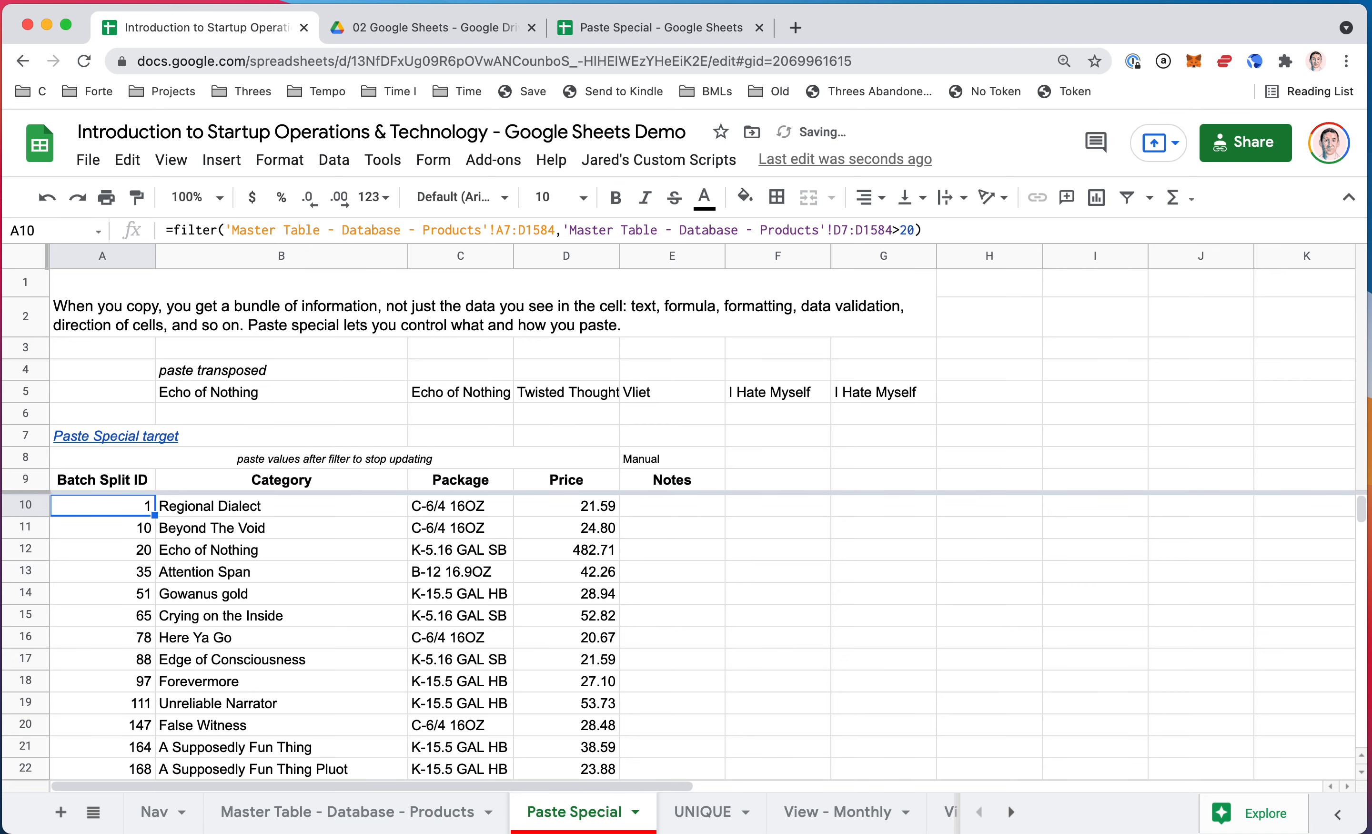
key(super+shift+Down)
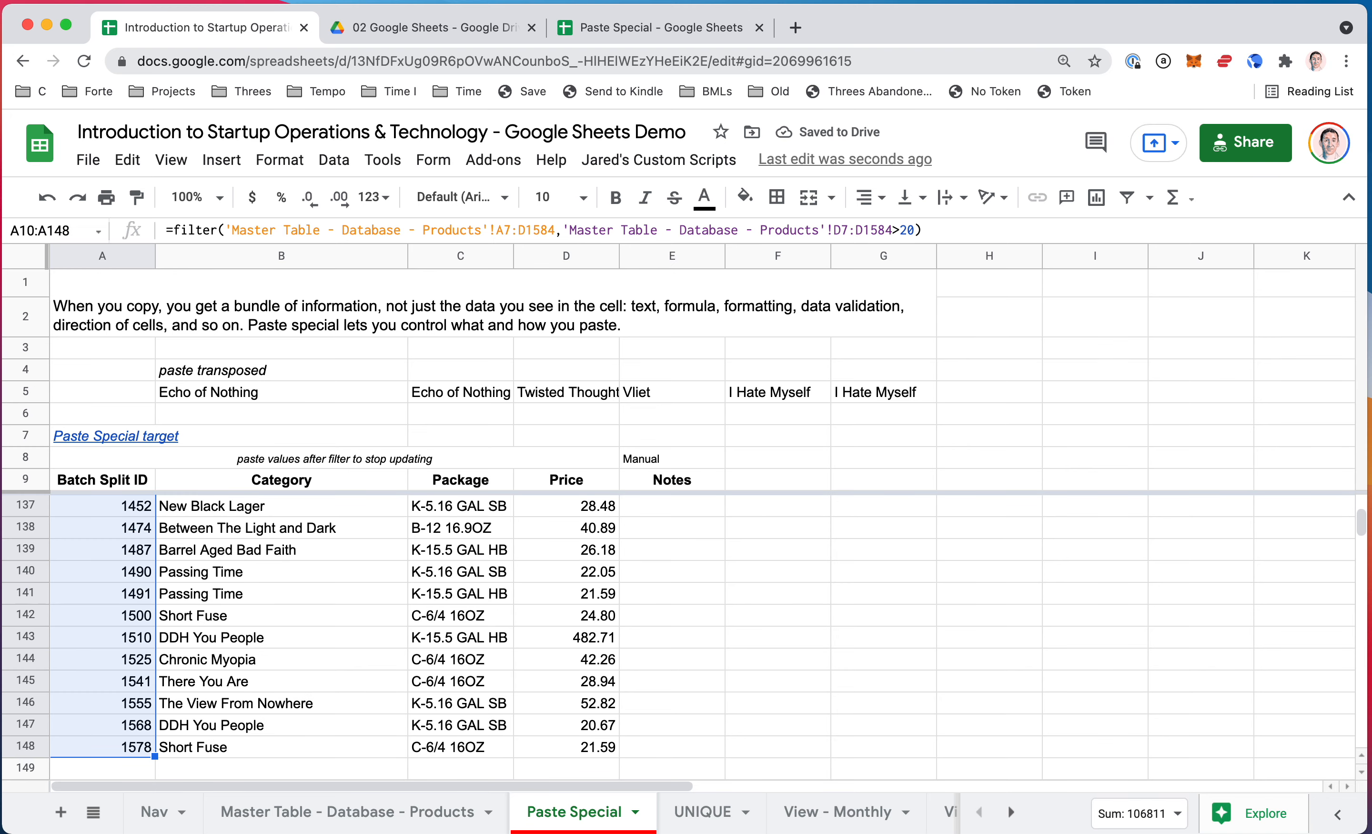
key(super+shift+Right)
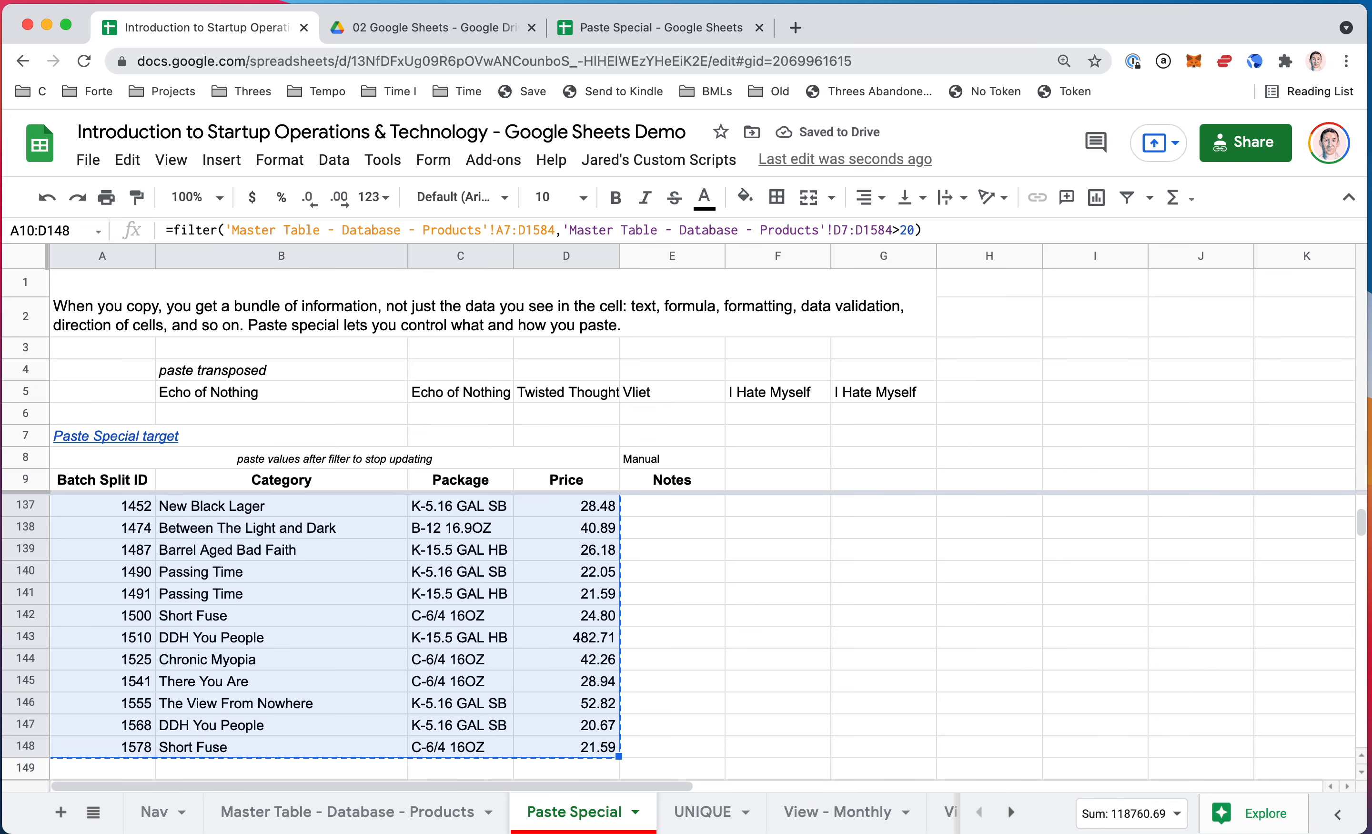
key(super+shift+v)
key(super+Up)
key(Down)
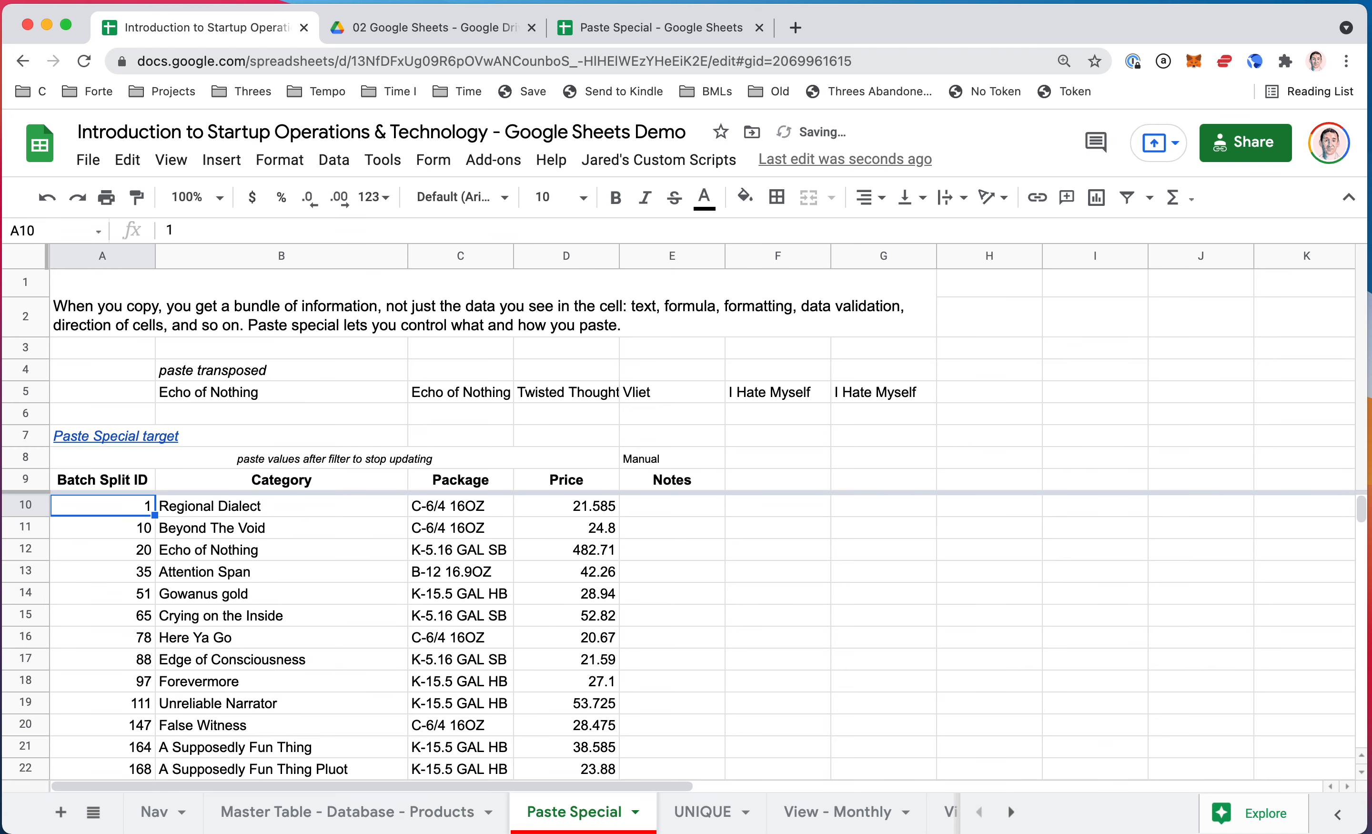
Step: Copy A10:D148 again and repeat the values-only paste in place using the Paste special command
key(super+shift+Down)
key(super+shift+Right)
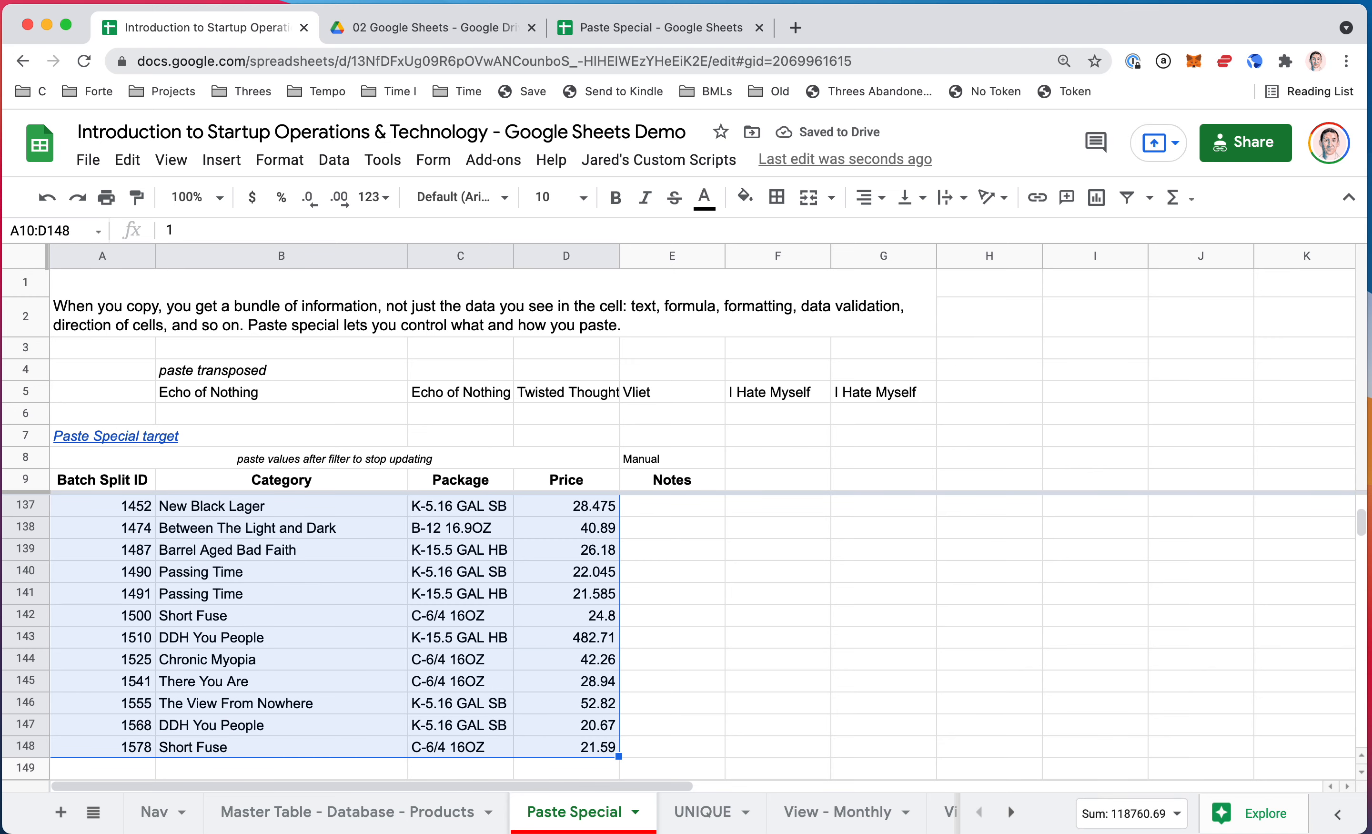
click(128, 160)
click(178, 316)
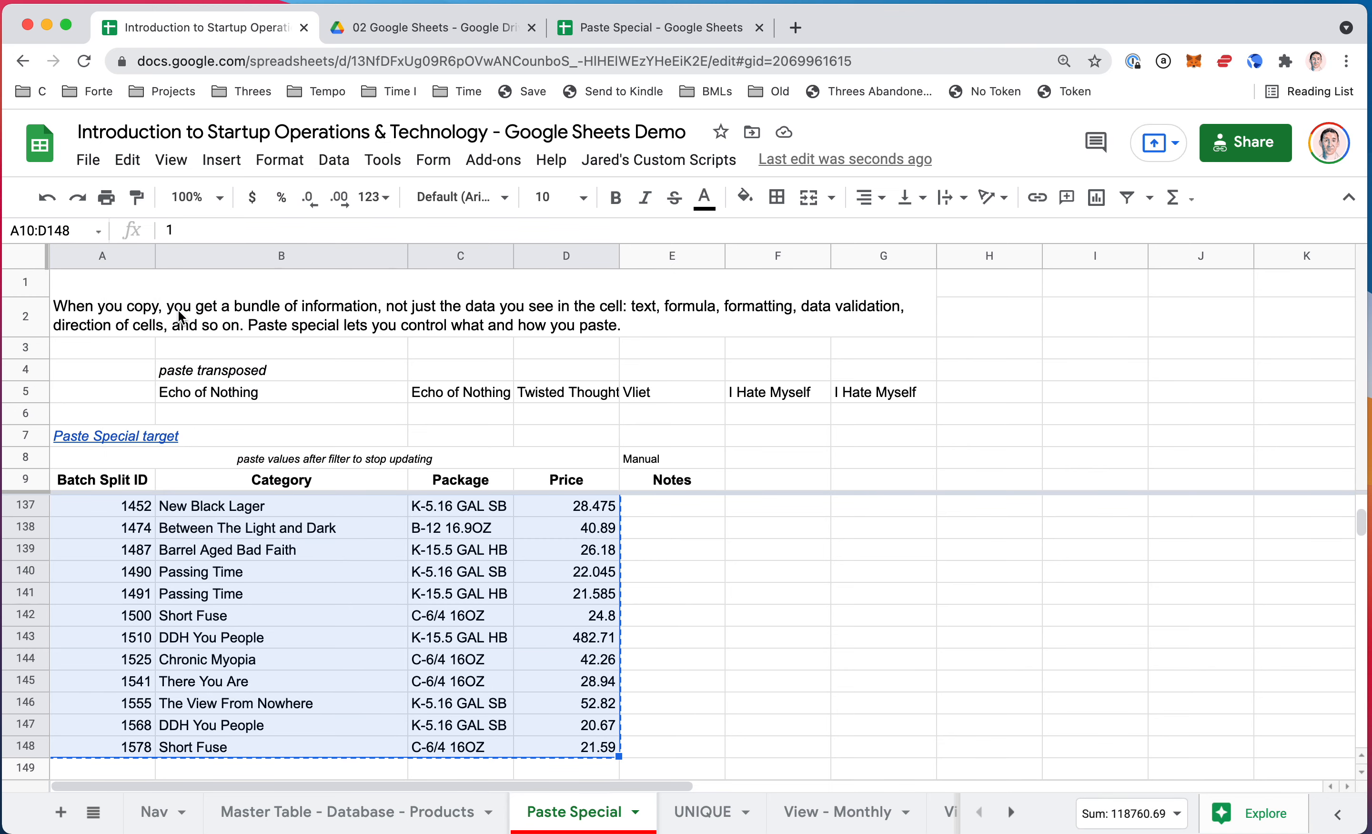
click(139, 162)
mouse_move(209, 385)
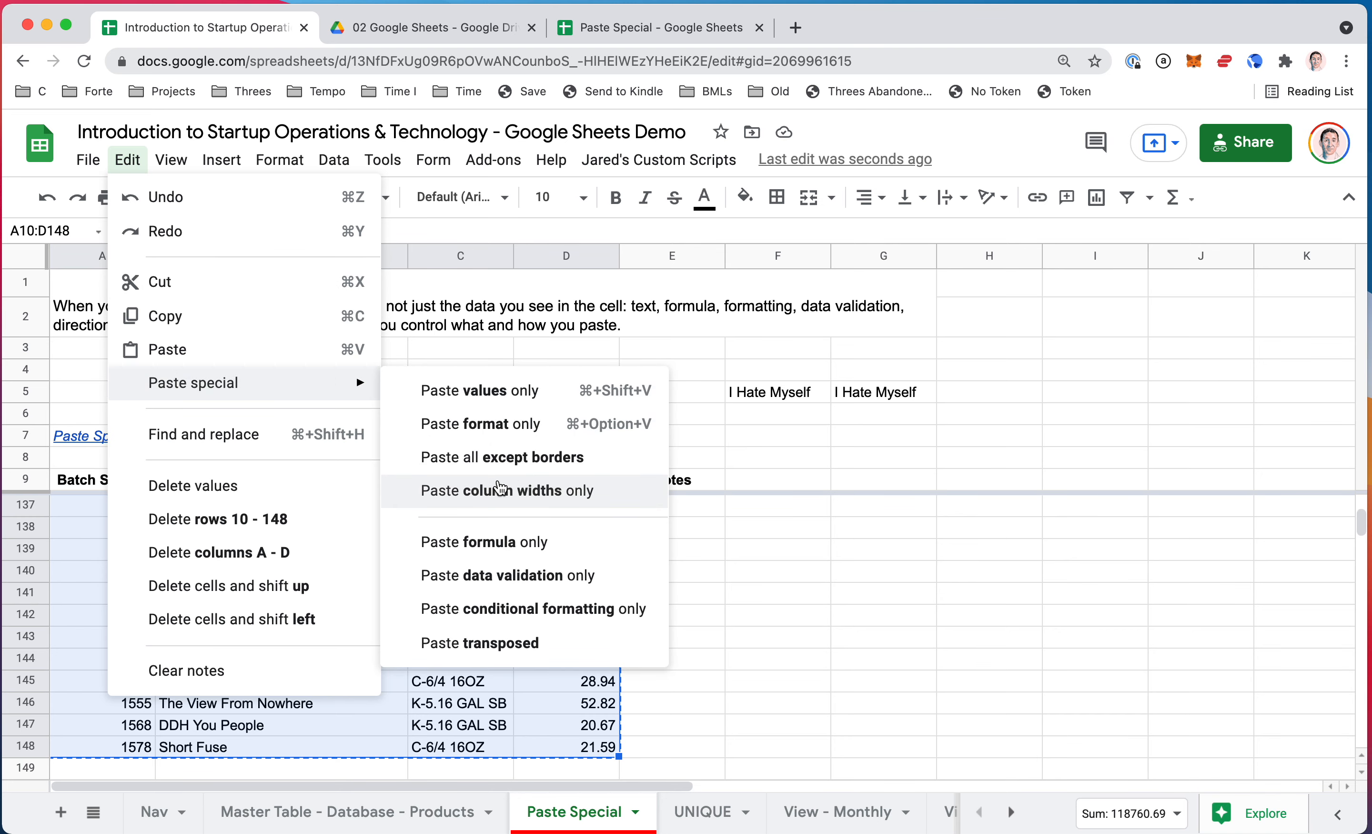
click(517, 395)
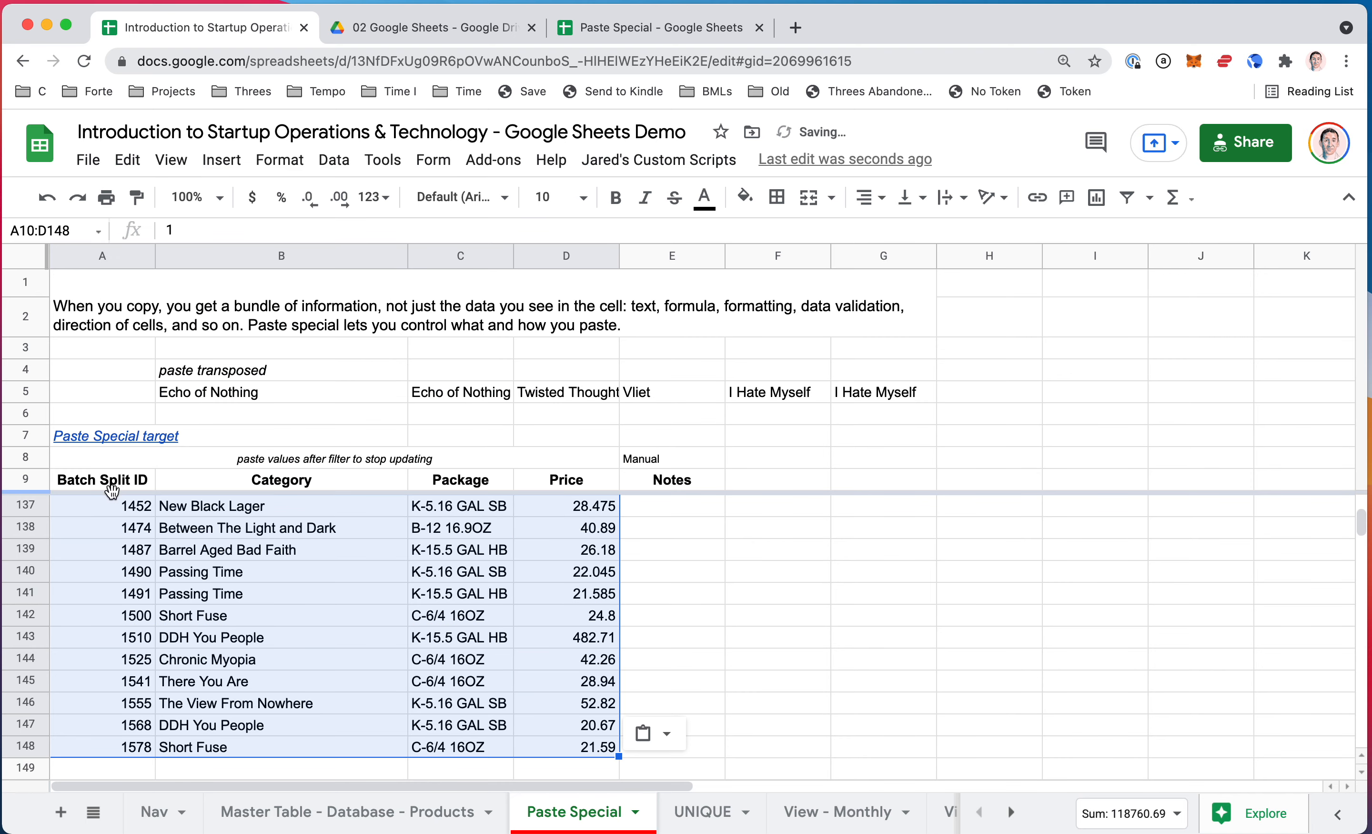
key(Down)
key(Up)
key(Up)
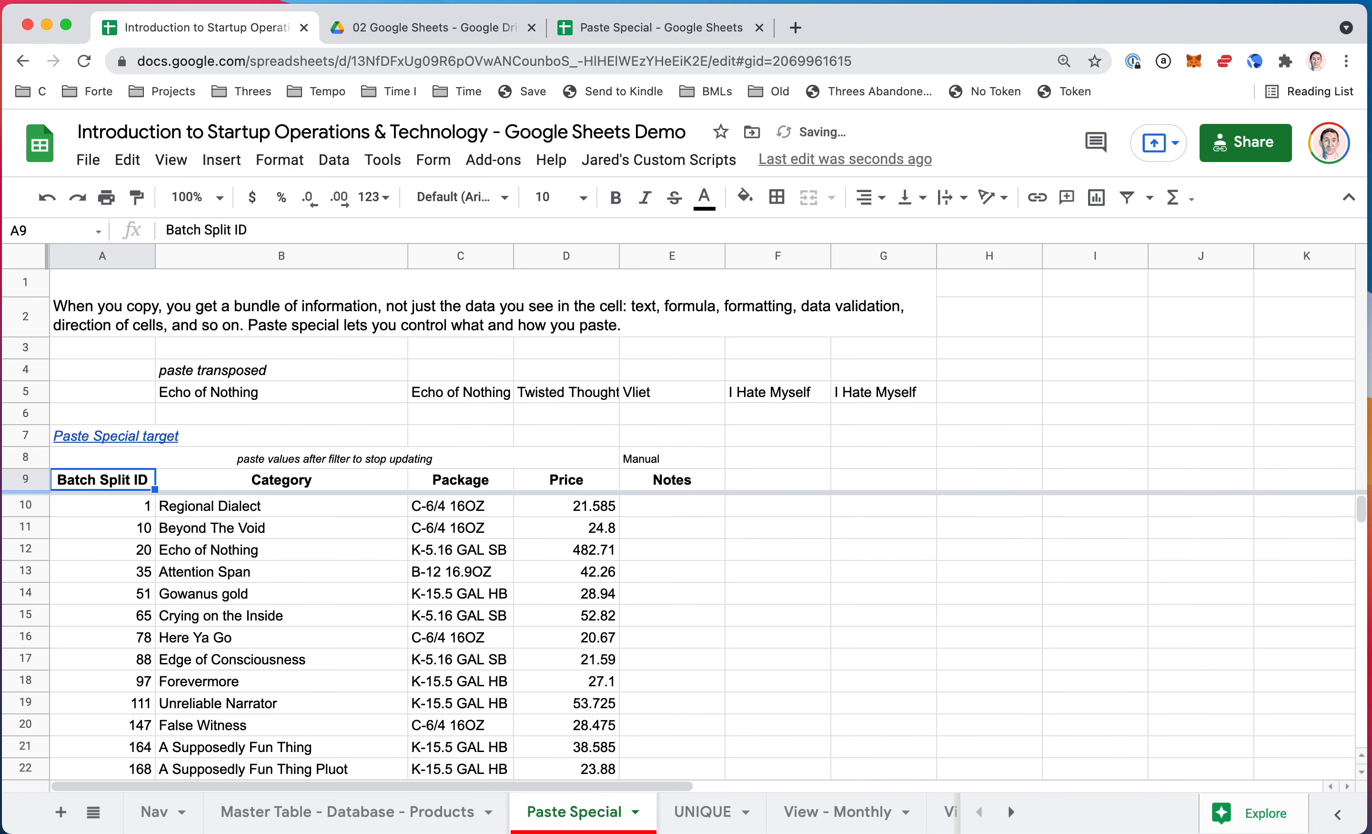
Step: Select A10:D148 and review the available Paste special options without applying any
key(Down)
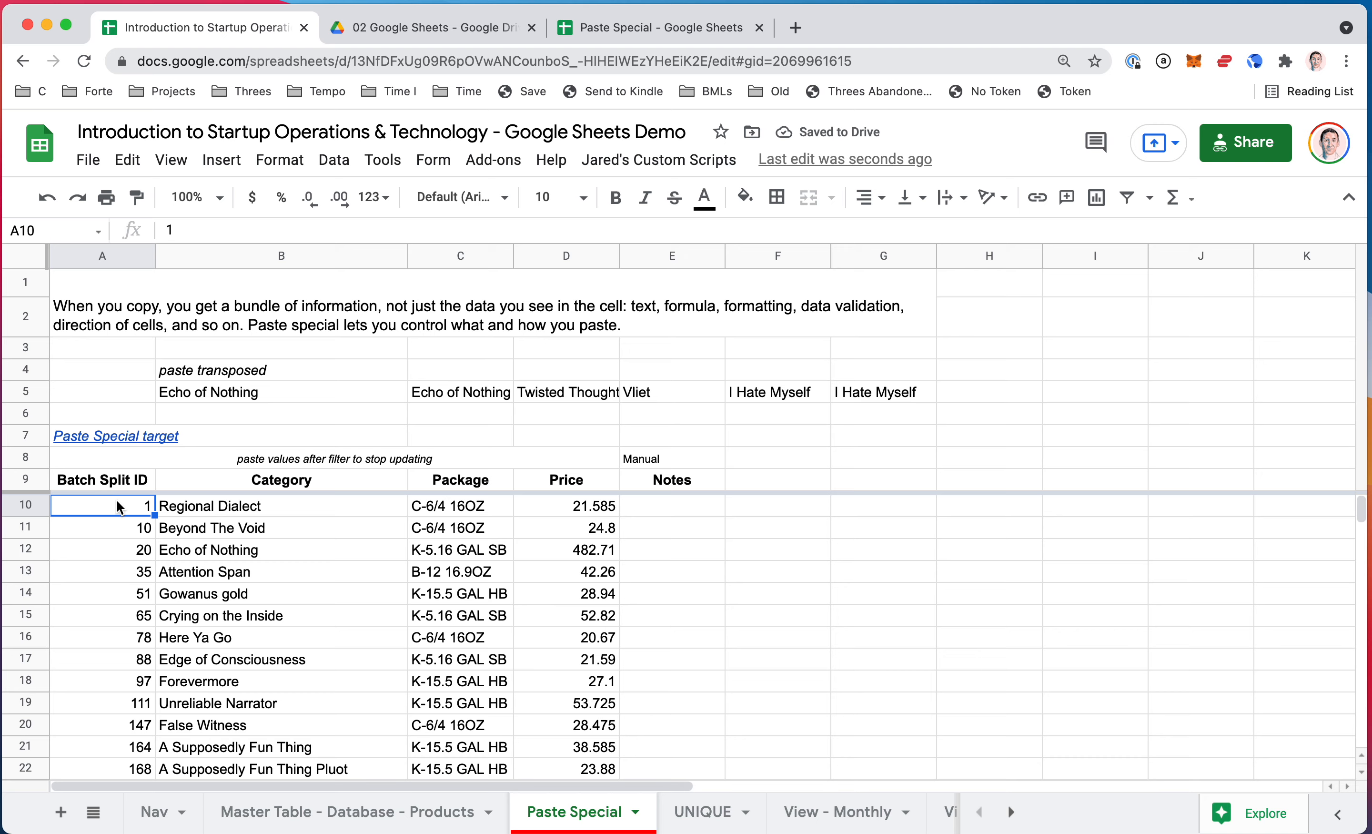
key(super+shift+Down)
key(super+shift+Right)
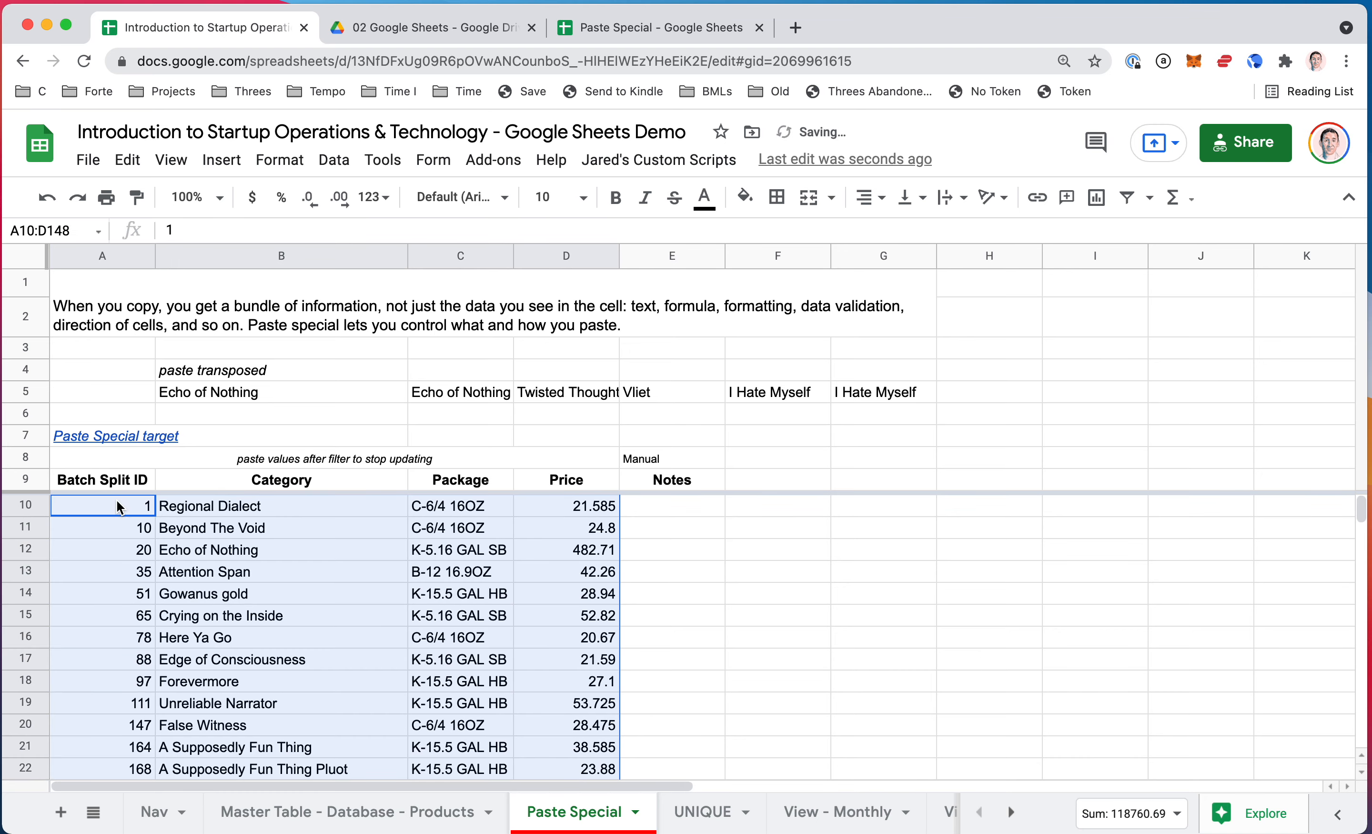
click(132, 168)
mouse_move(225, 382)
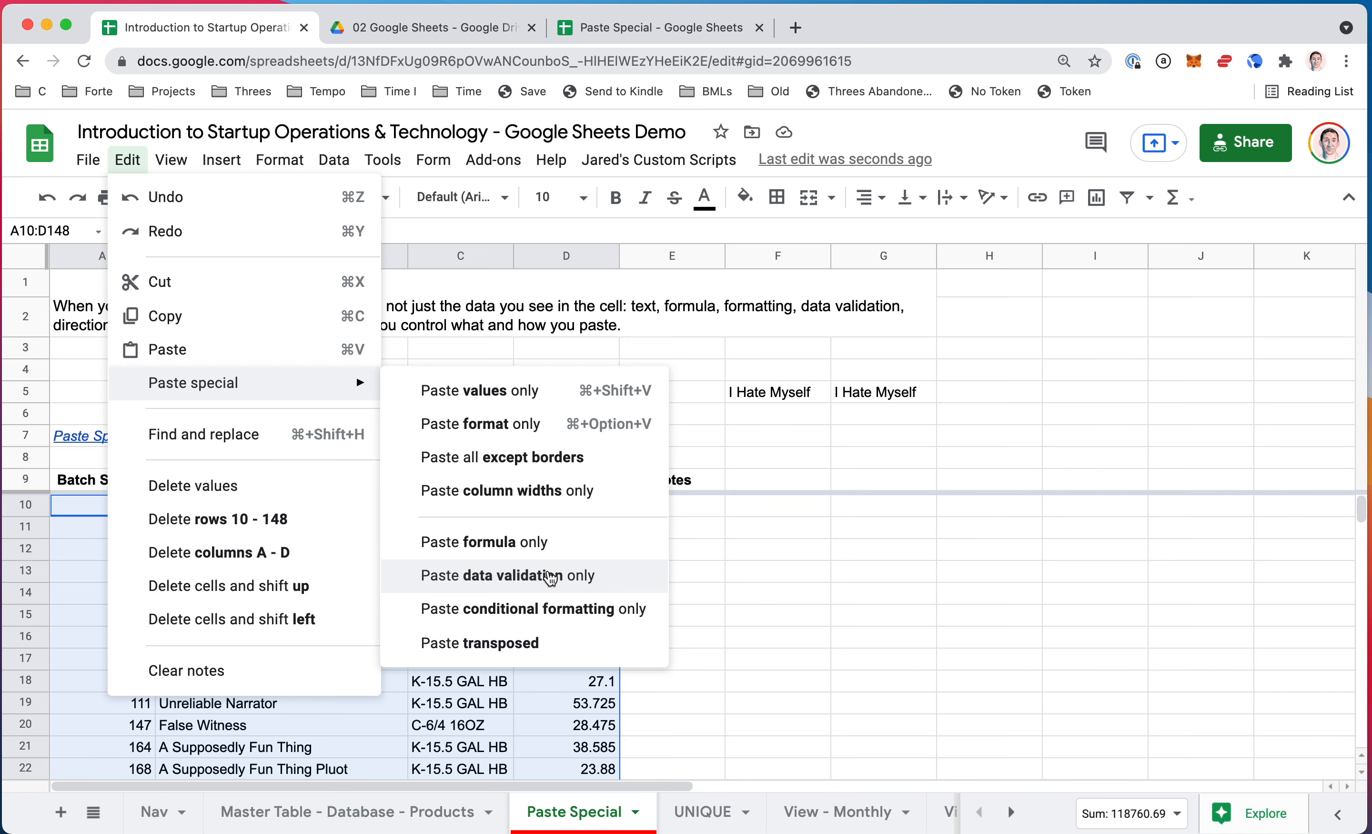
click(541, 609)
click(472, 580)
key(Left)
key(Left)
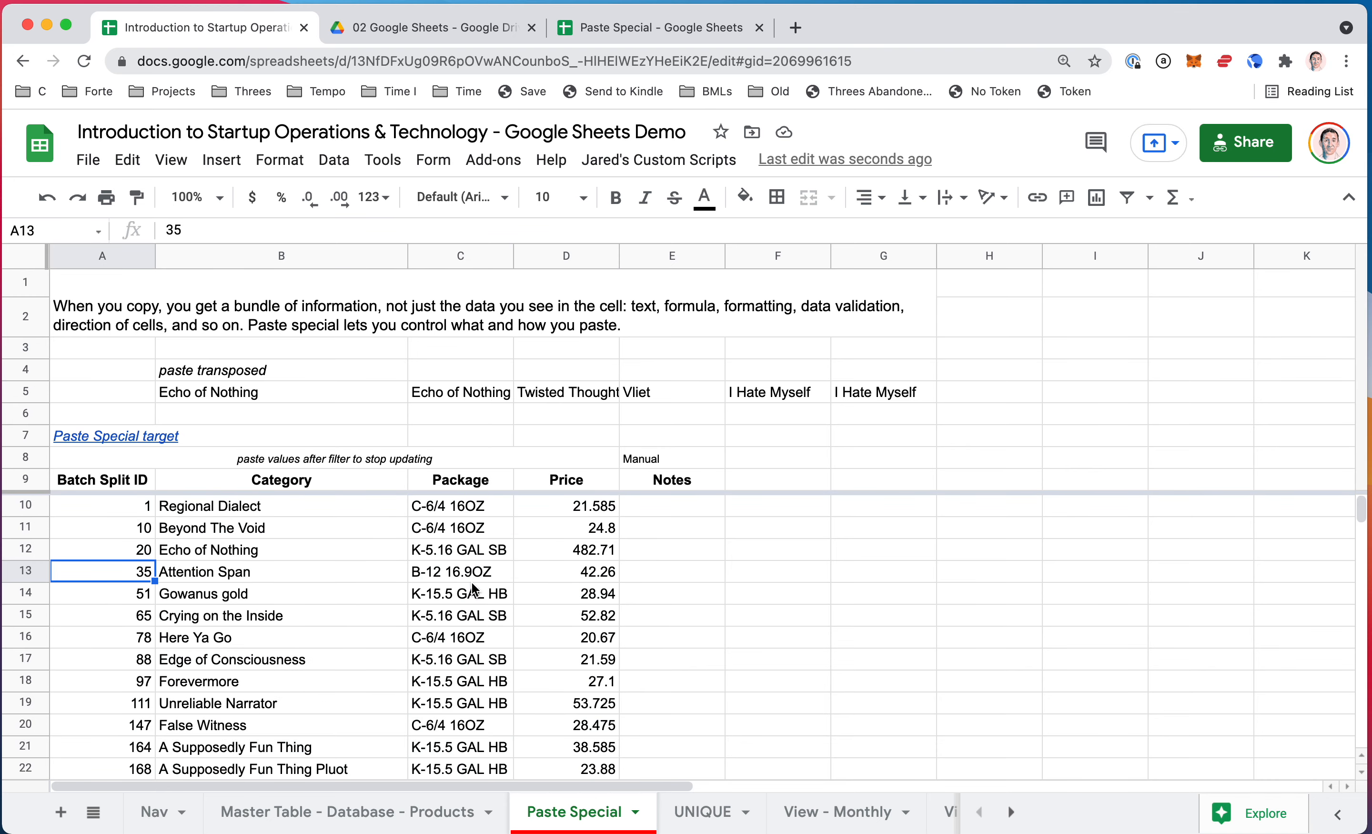
Step: Examine the row 5 labels on the Master Table - Database - Products sheet to see which columns are manual or looked up
key(Up)
key(Up)
key(Up)
key(Up)
key(Up)
key(Up)
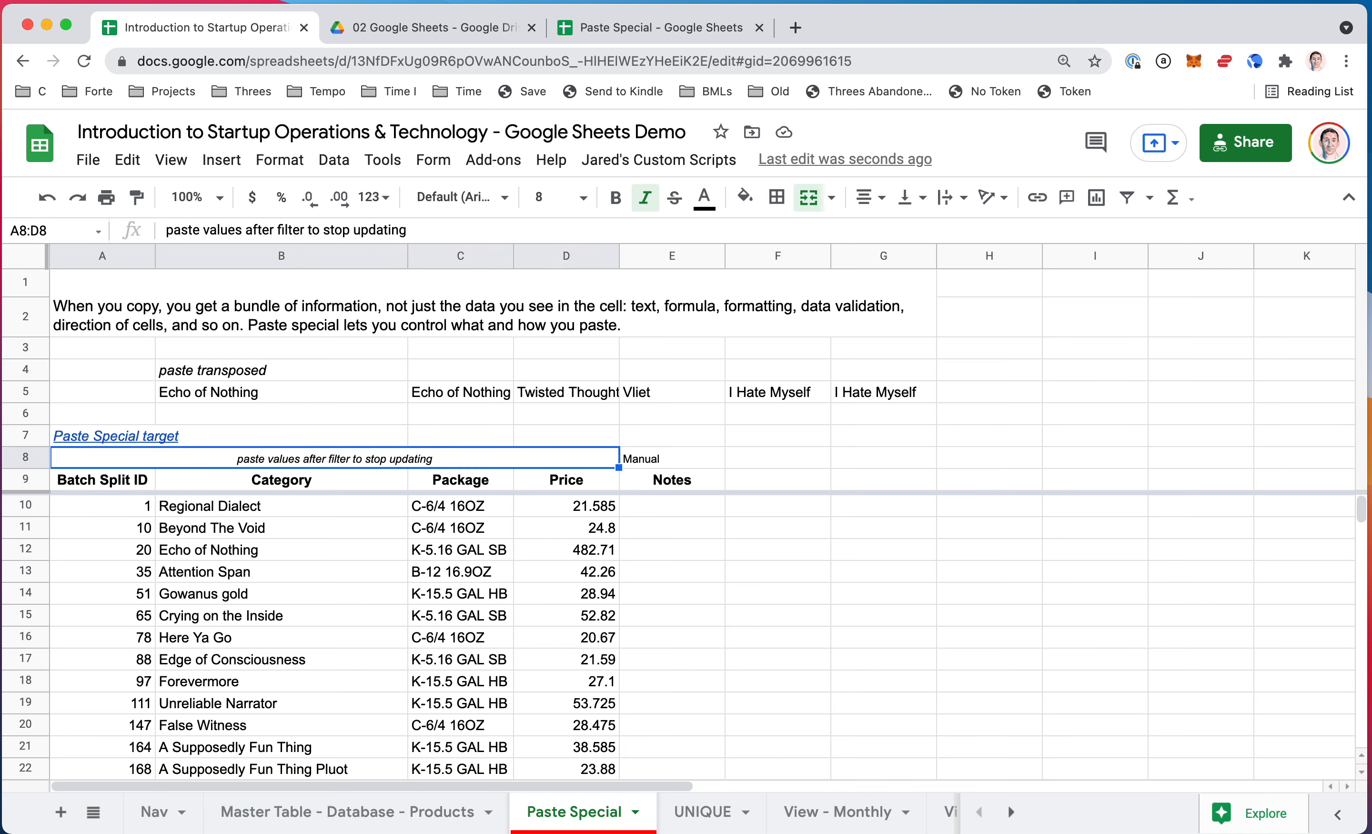
click(359, 812)
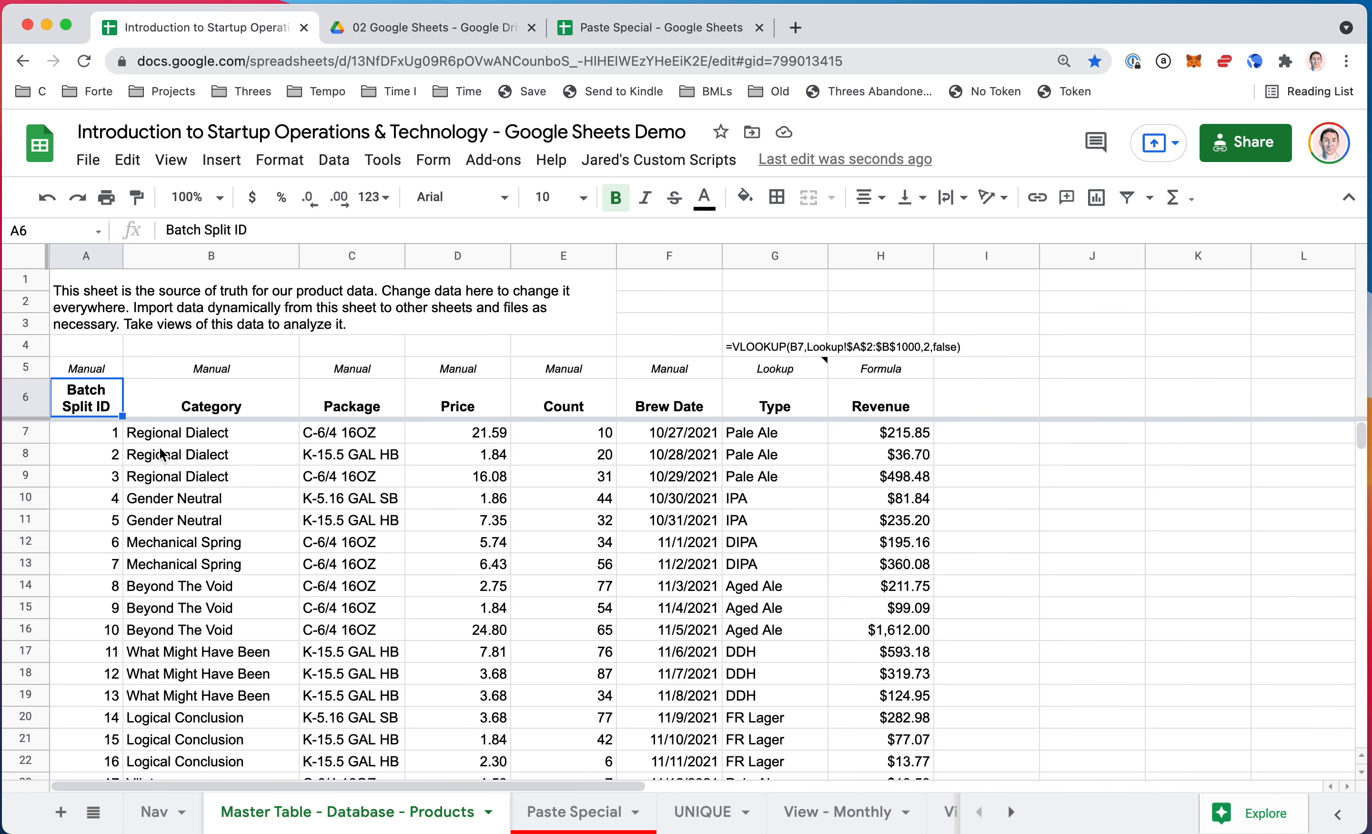
key(Down)
key(Right)
key(Right)
key(Left)
key(Left)
key(Up)
key(Up)
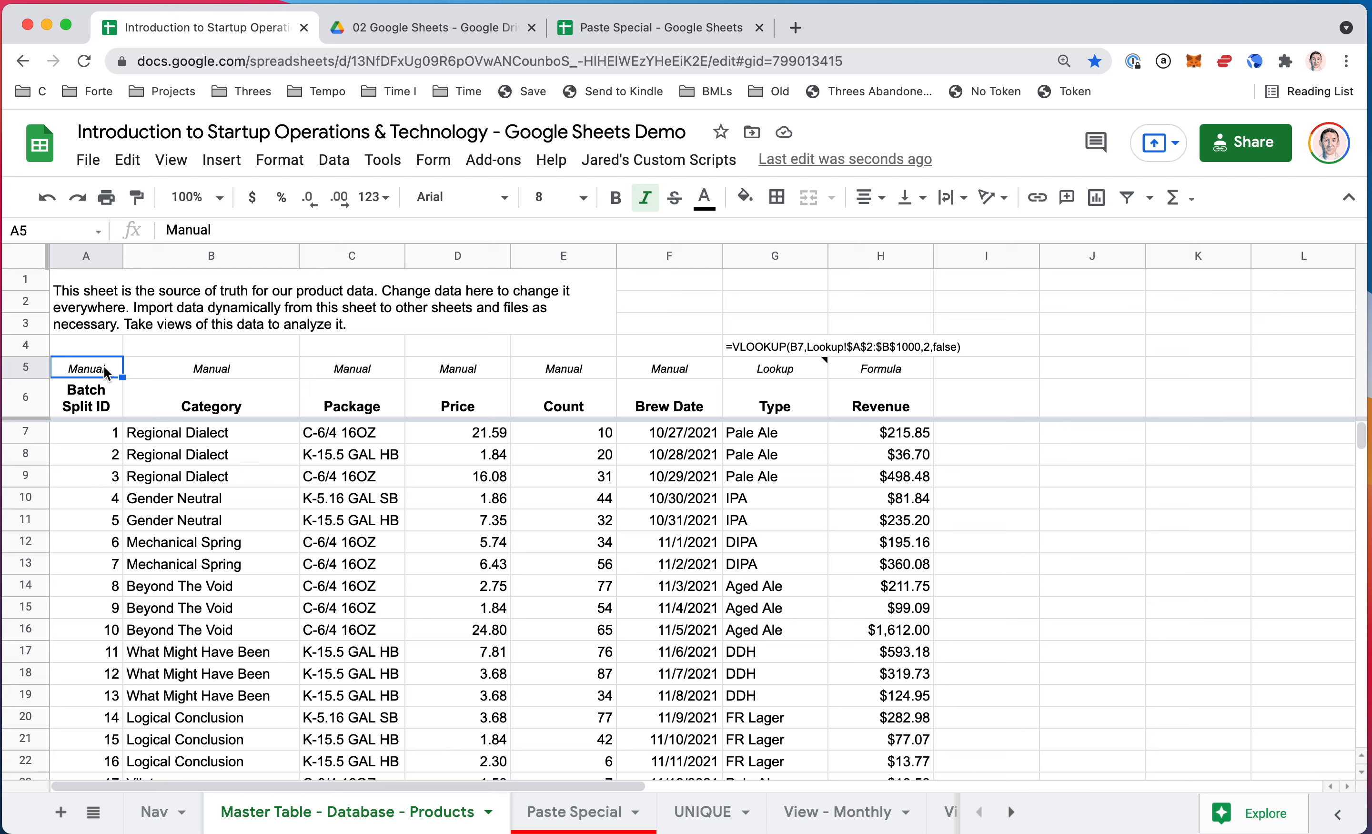
click(208, 377)
click(337, 376)
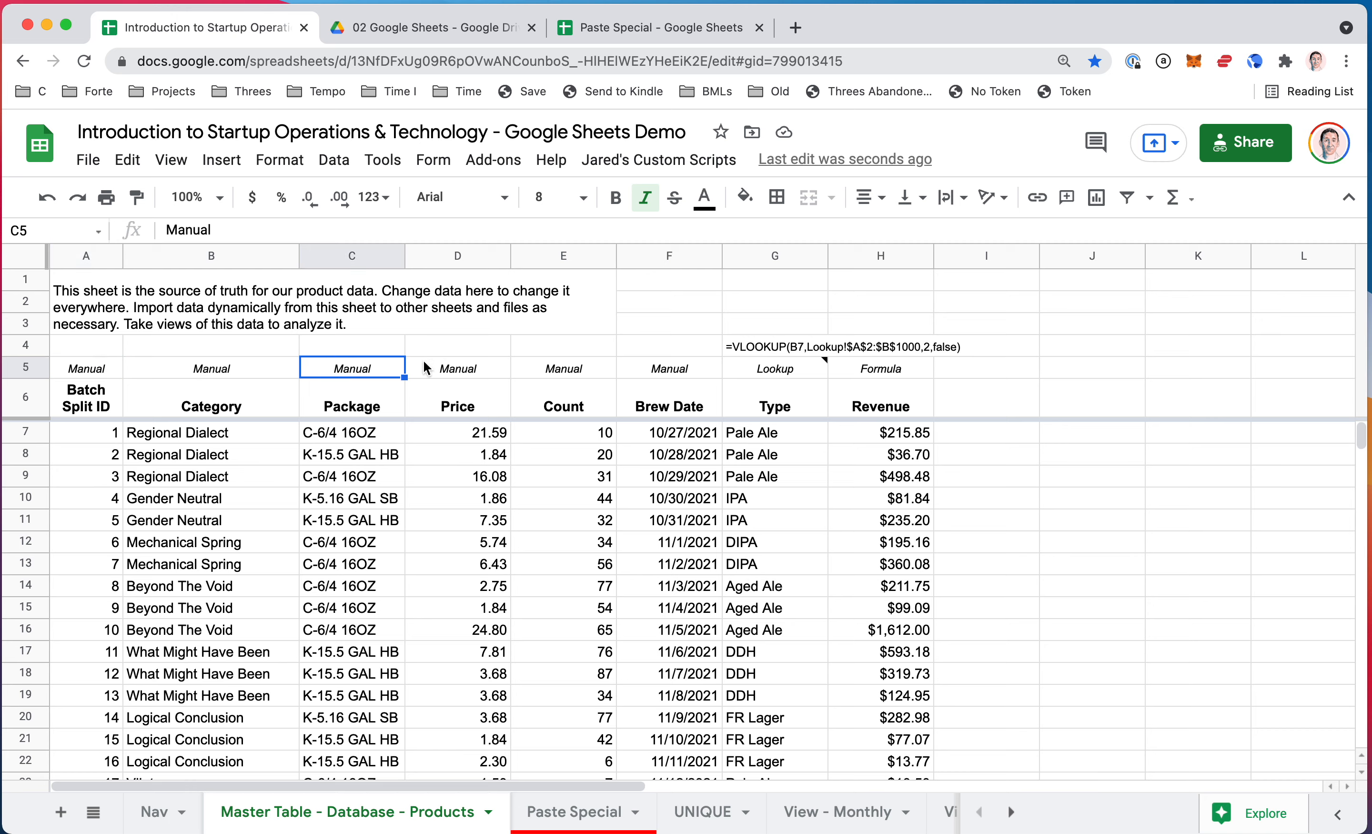
click(771, 370)
Step: Copy product rows A7:H10 from the Master Table - Database - Products sheet
key(Down)
key(Down)
key(super+Left)
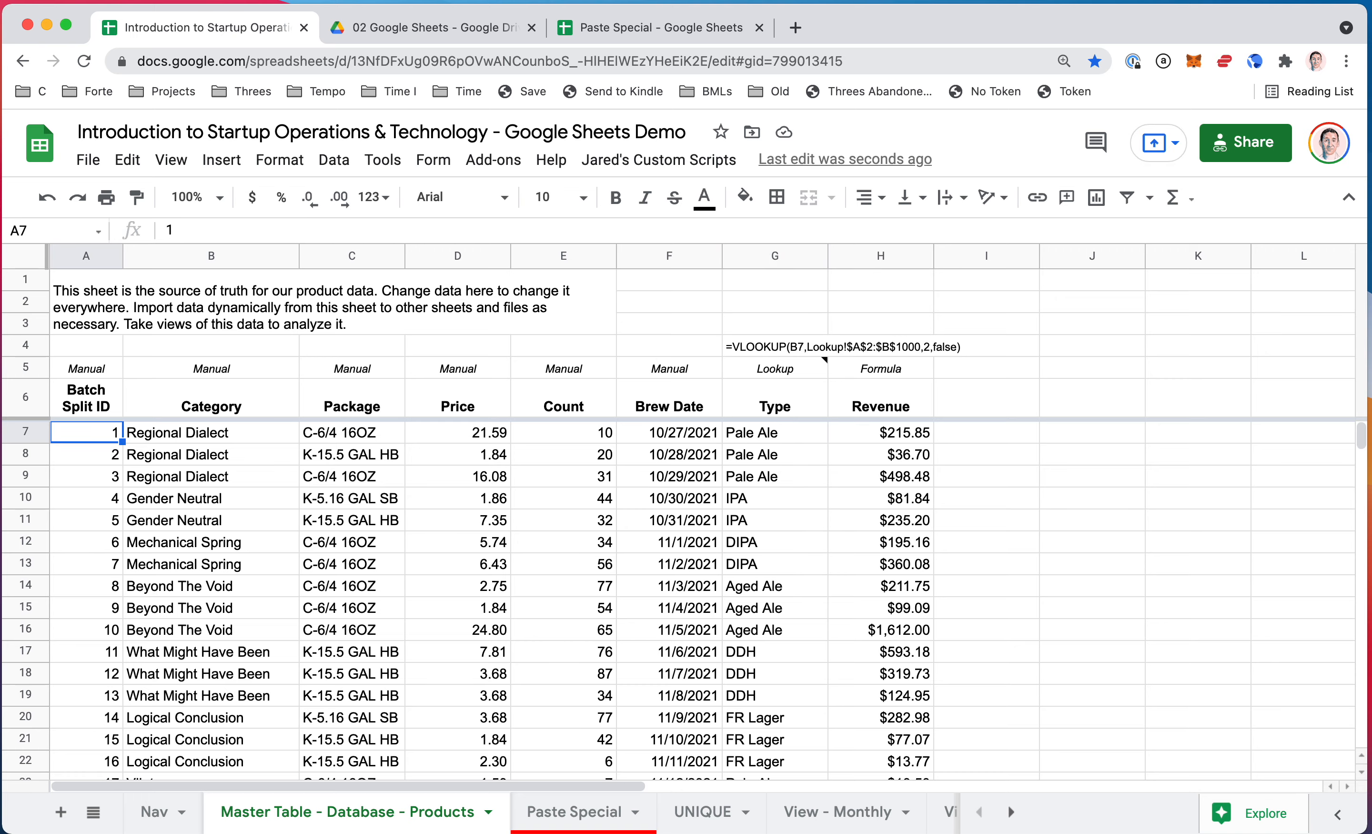
key(shift+super+Right)
key(shift+Down)
key(shift+Down)
key(shift+Down)
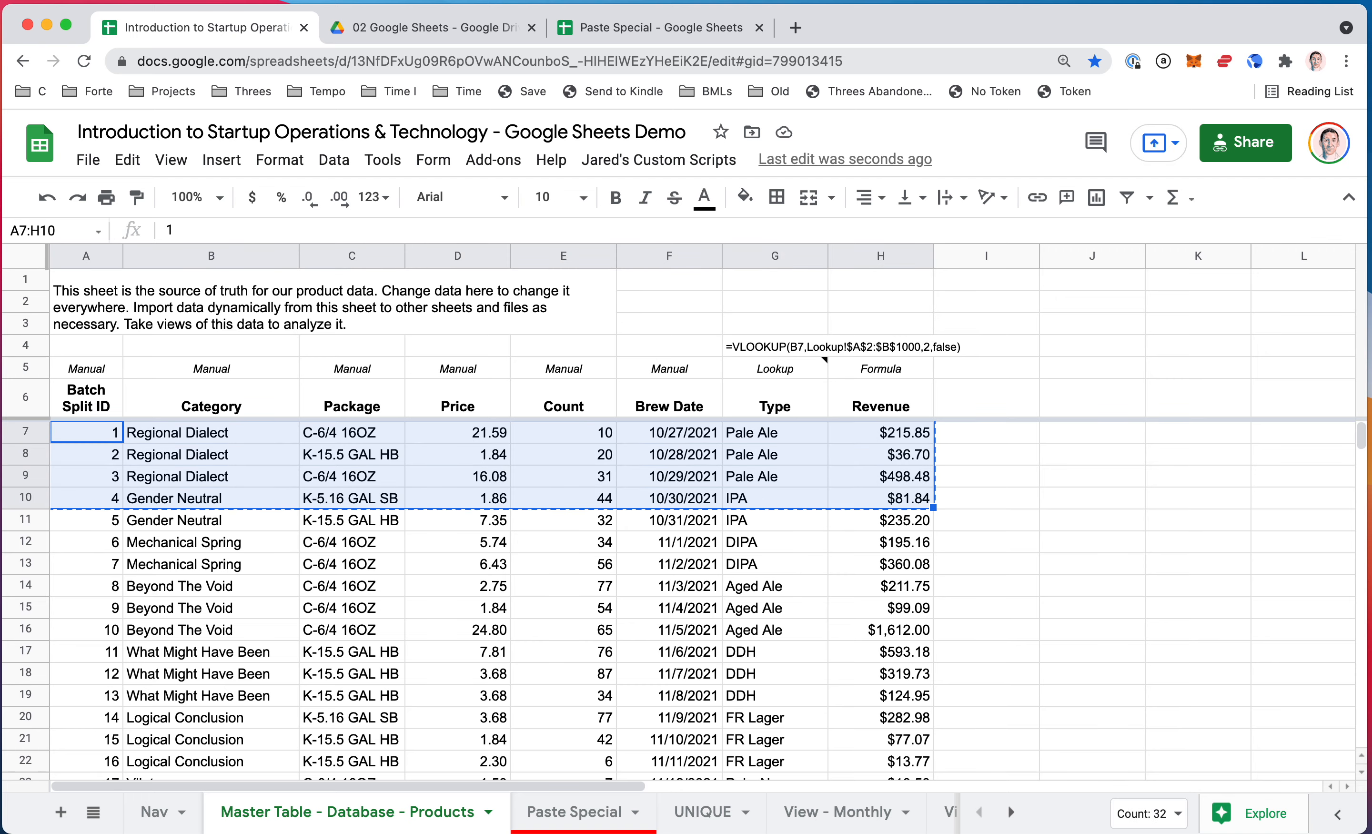
Step: Switch to the separate Paste Special spreadsheet and paste the copied rows normally at A7 of Sheet1
click(679, 28)
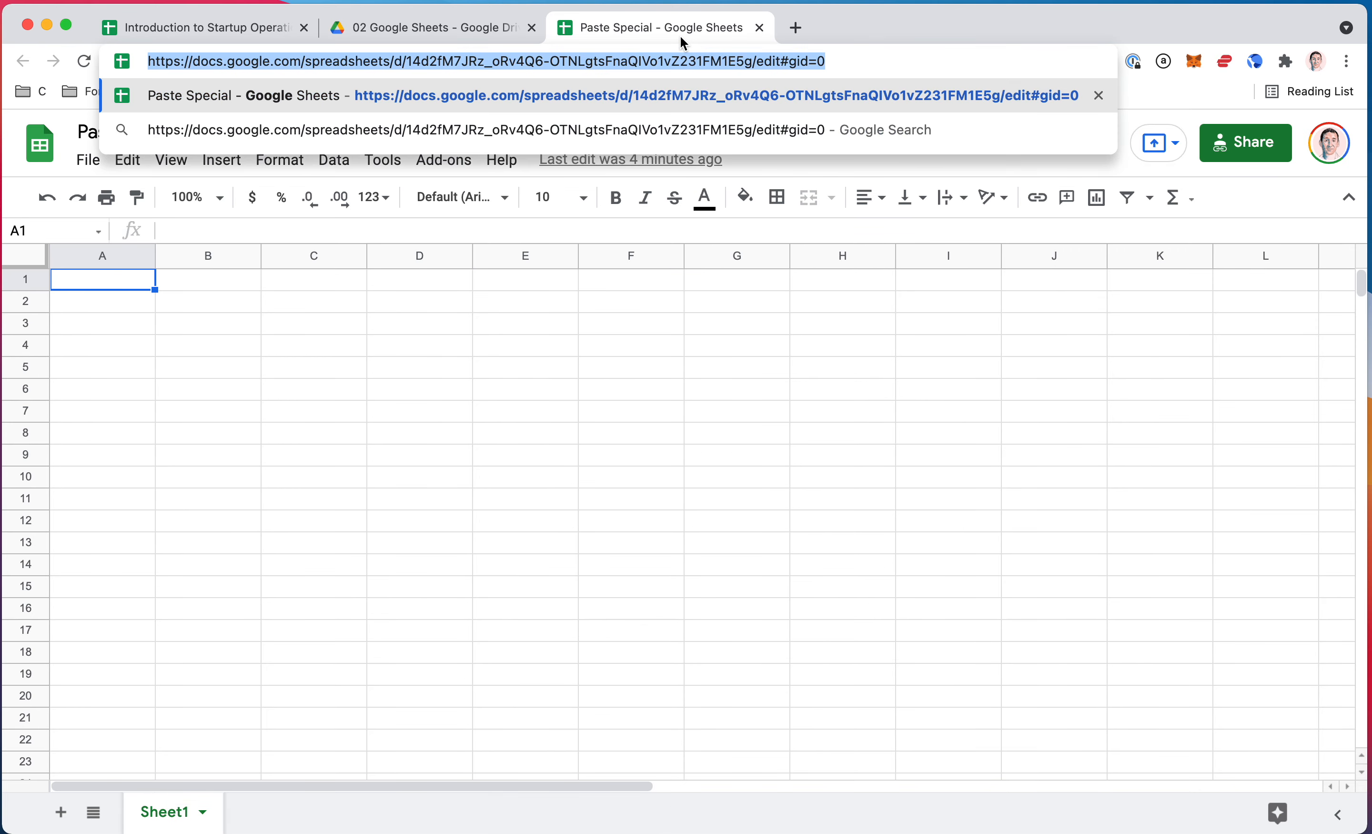
click(106, 432)
click(94, 410)
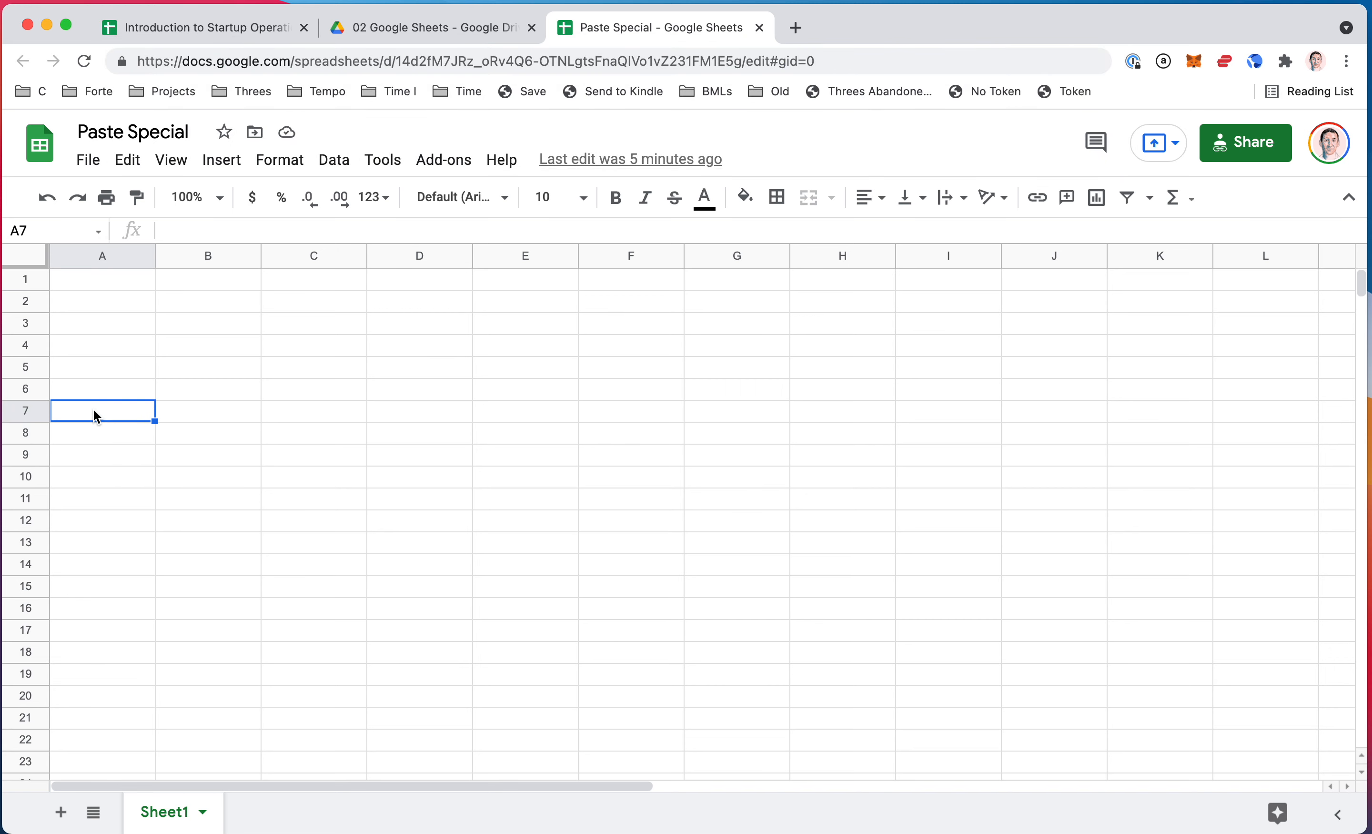
click(131, 164)
click(216, 352)
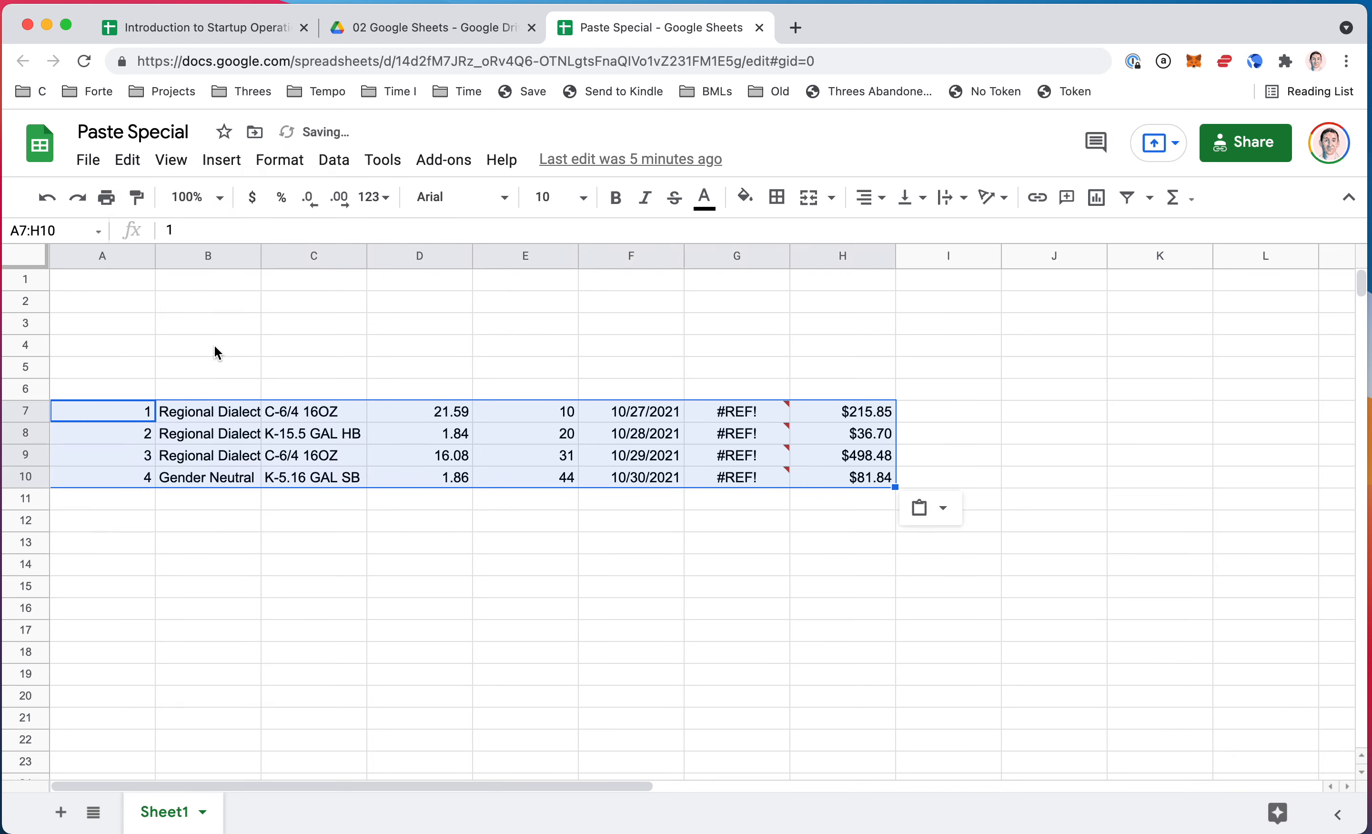
Step: Inspect the VLOOKUP formula in G7 and its Lookup sheet reference, then leave it unedited
click(727, 418)
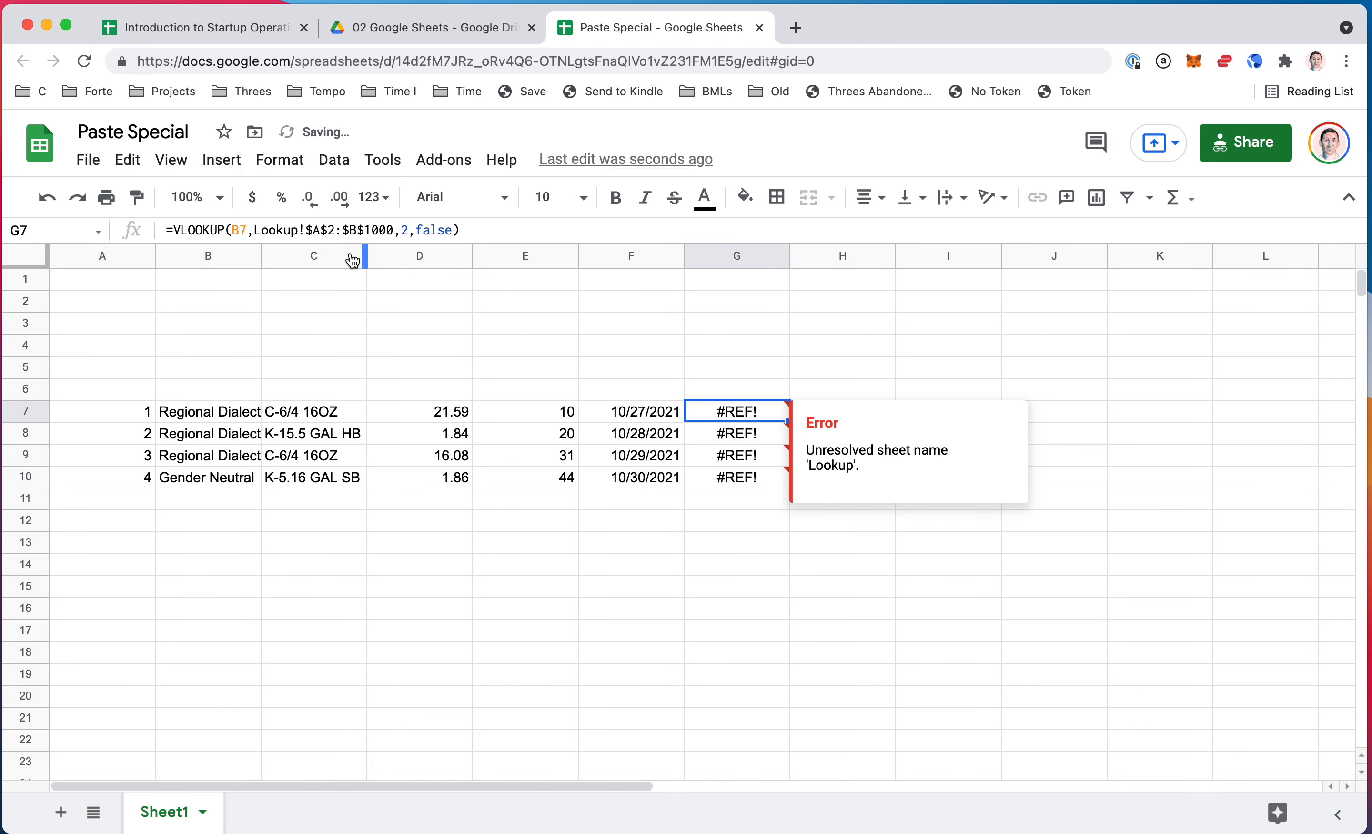
double_click(284, 230)
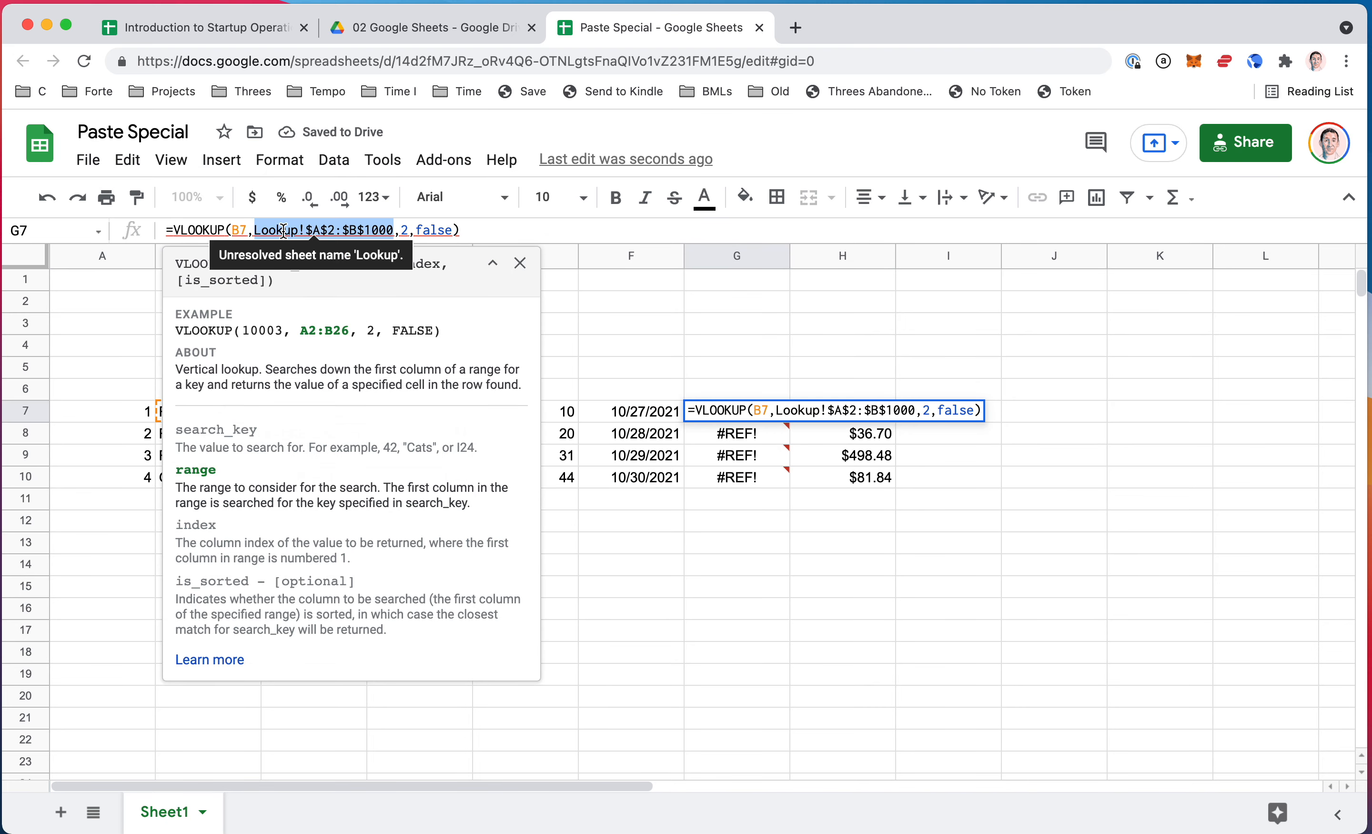
key(Escape)
Step: Paste the copied rows as values only over the block starting at A7, and check cells G8 and G7
click(123, 417)
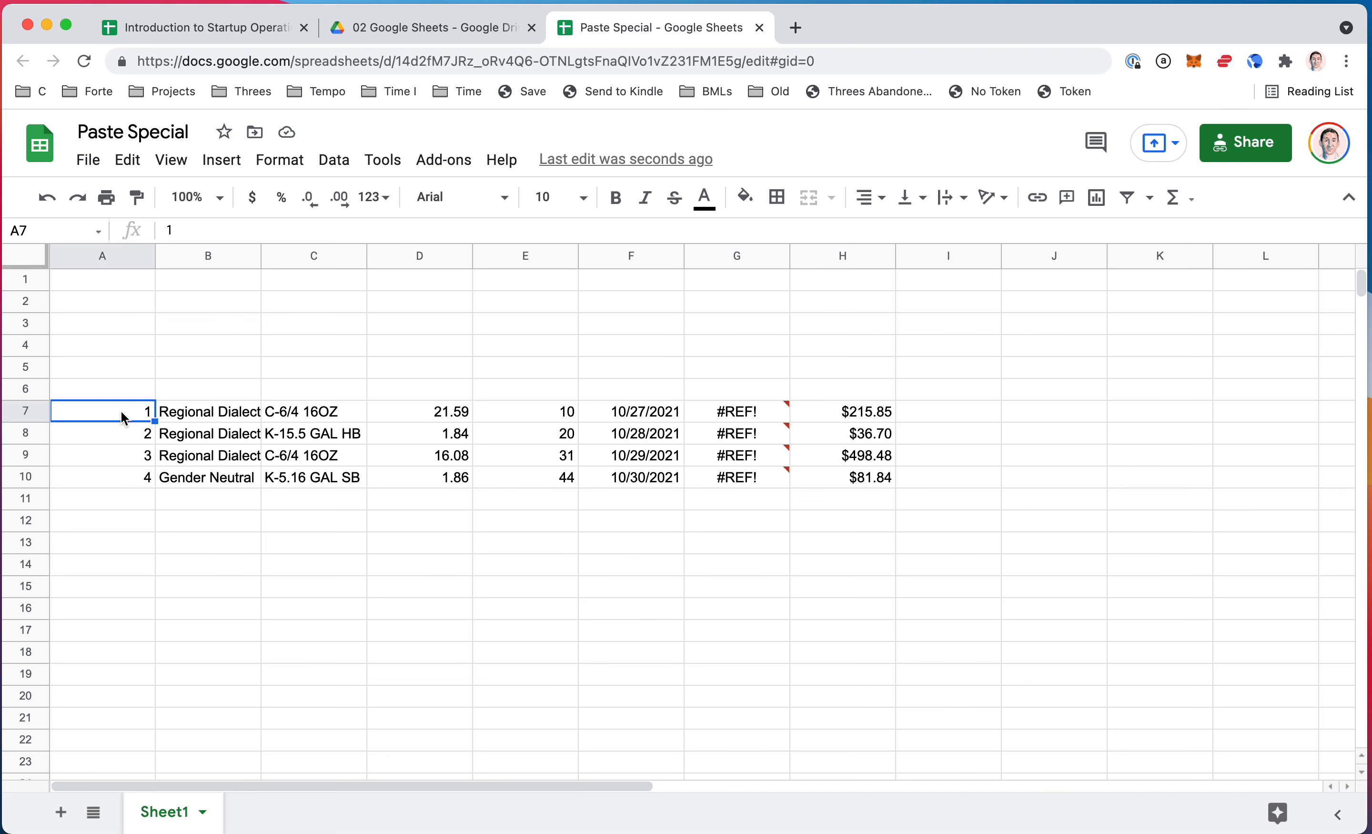
key(super+v)
click(128, 160)
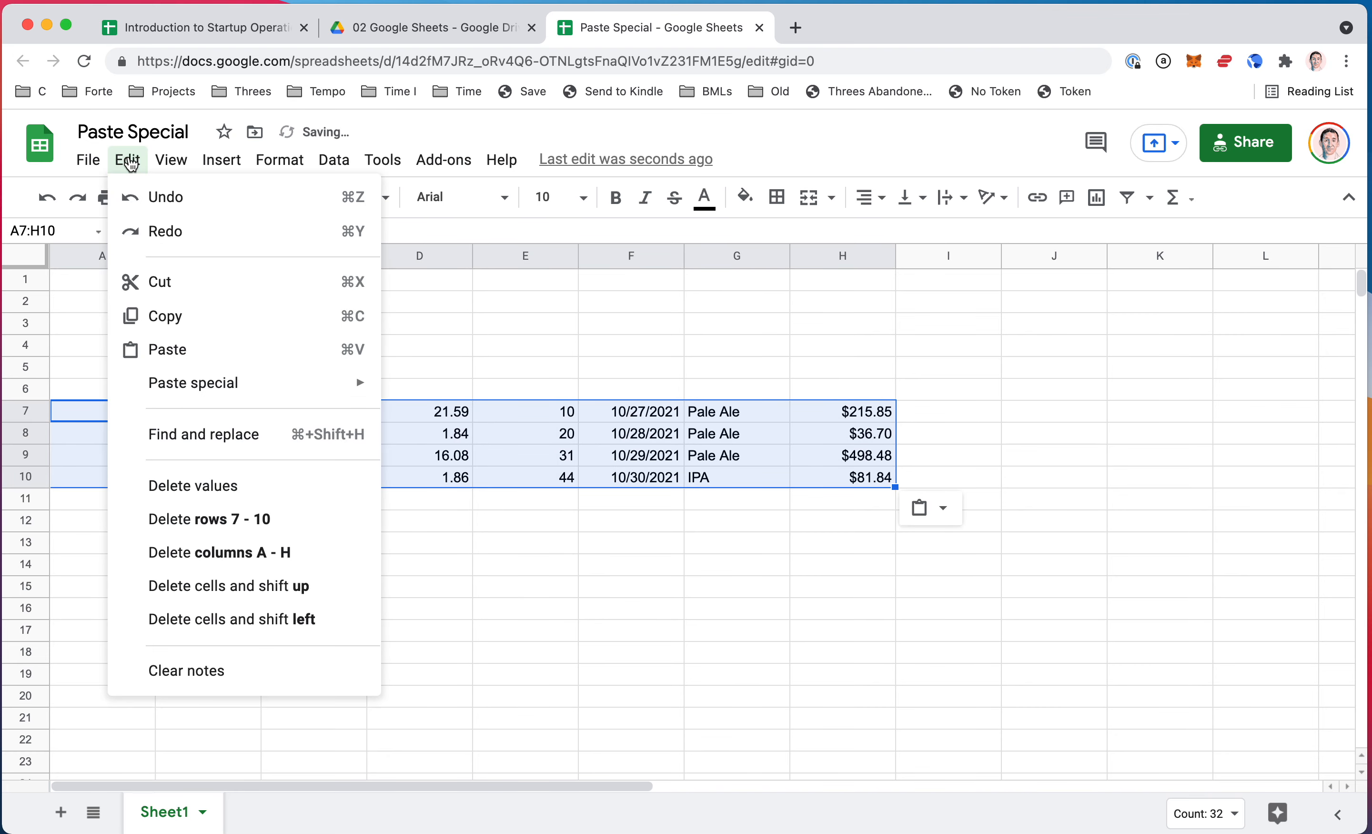
mouse_move(218, 382)
click(464, 400)
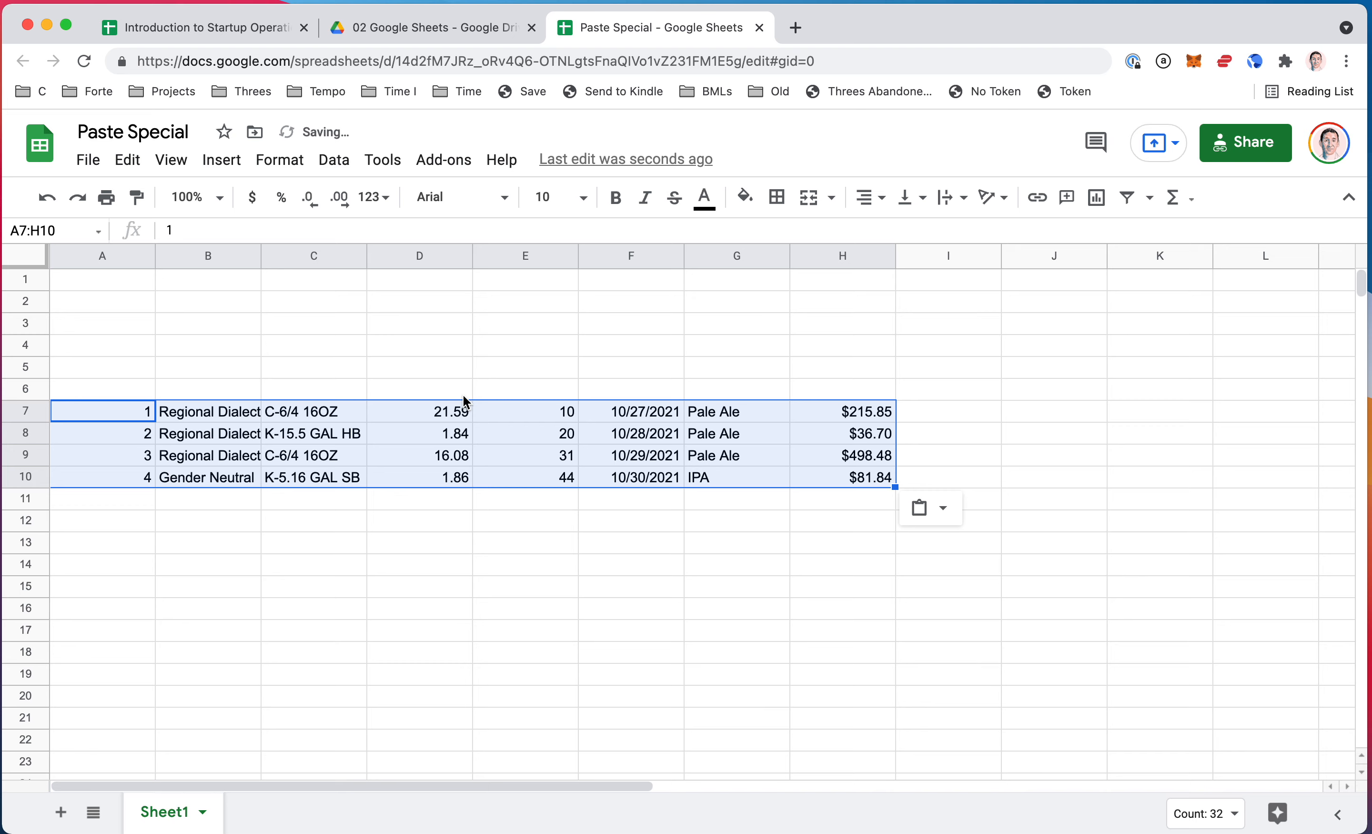
click(723, 433)
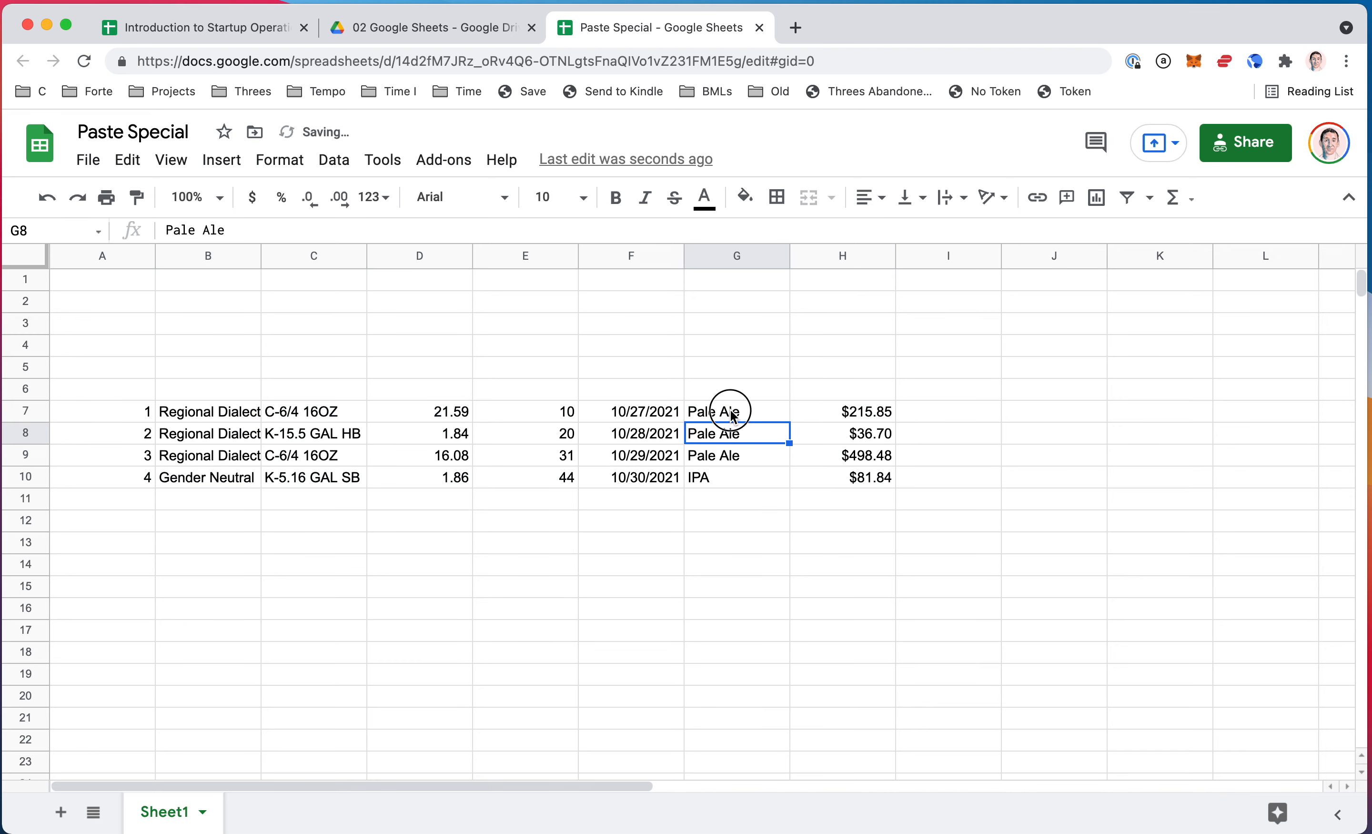
click(733, 414)
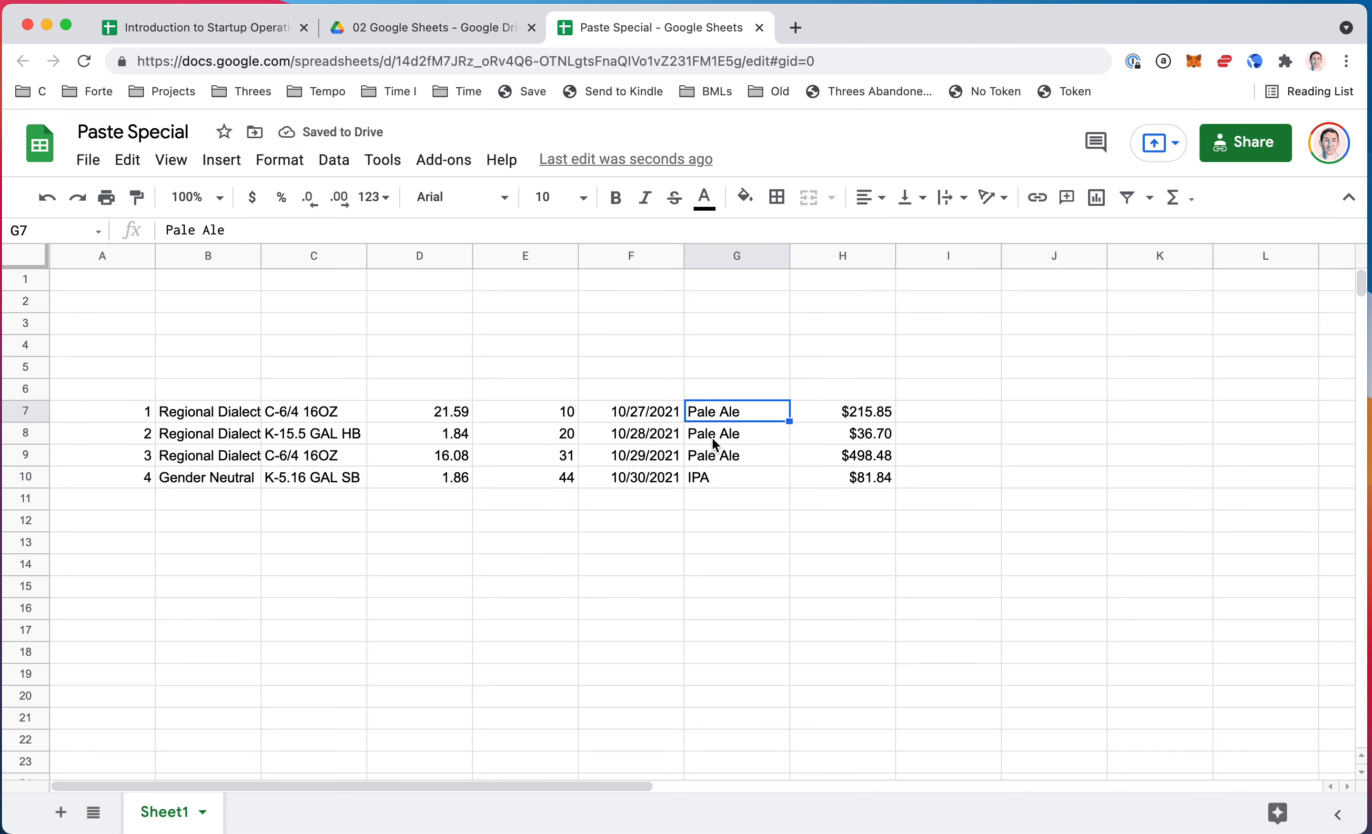
Step: Return to the Paste Special sheet of the startup operations demo spreadsheet and copy category names B10:B15
click(242, 28)
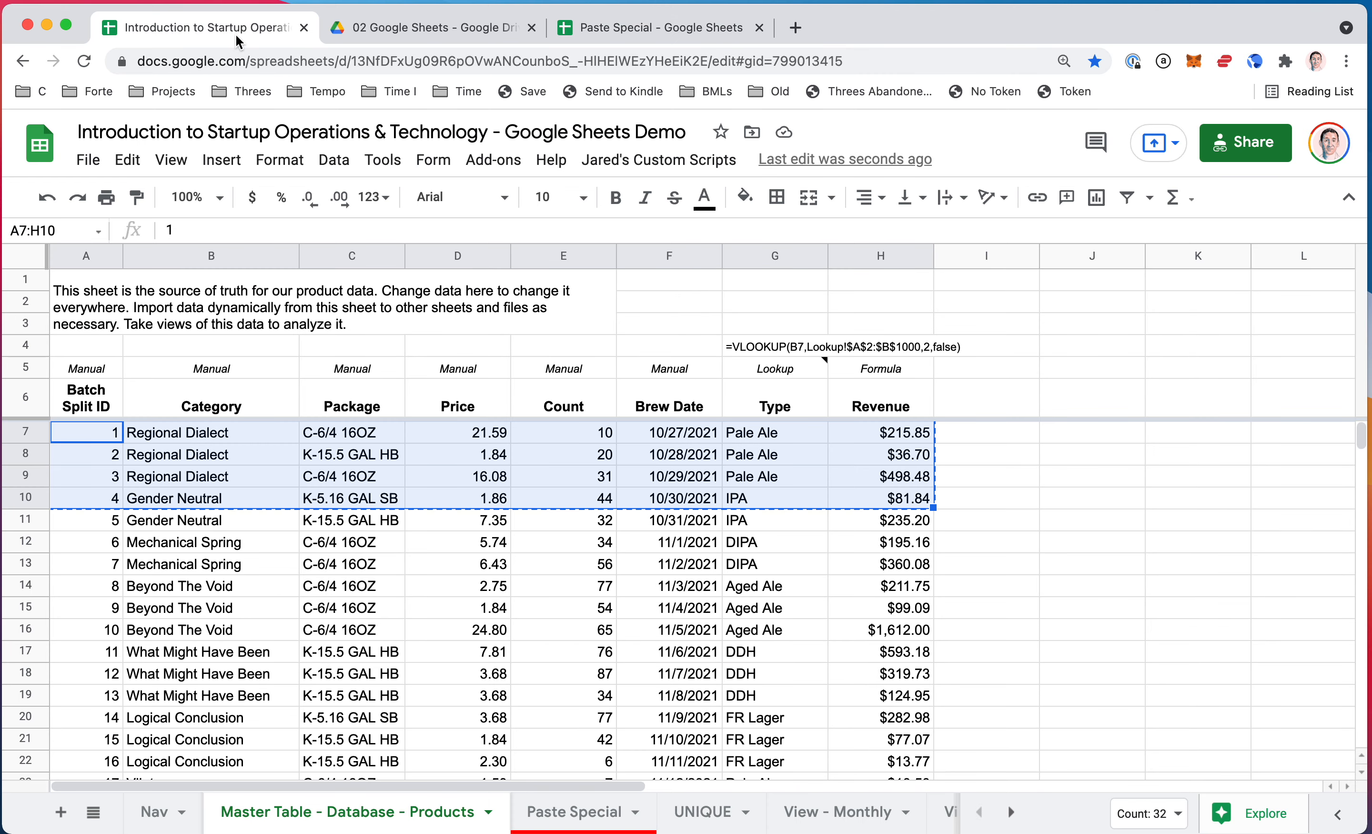
click(664, 463)
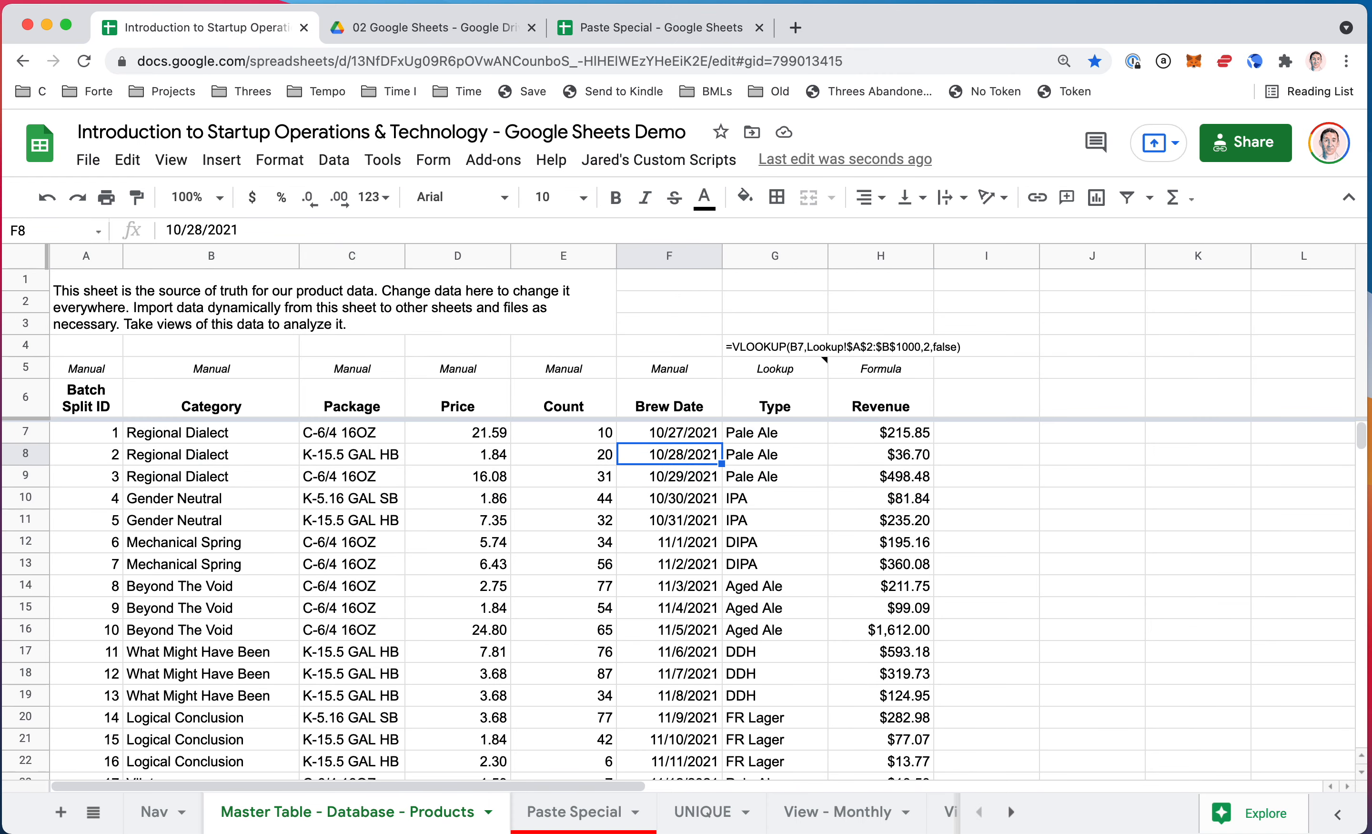
click(582, 812)
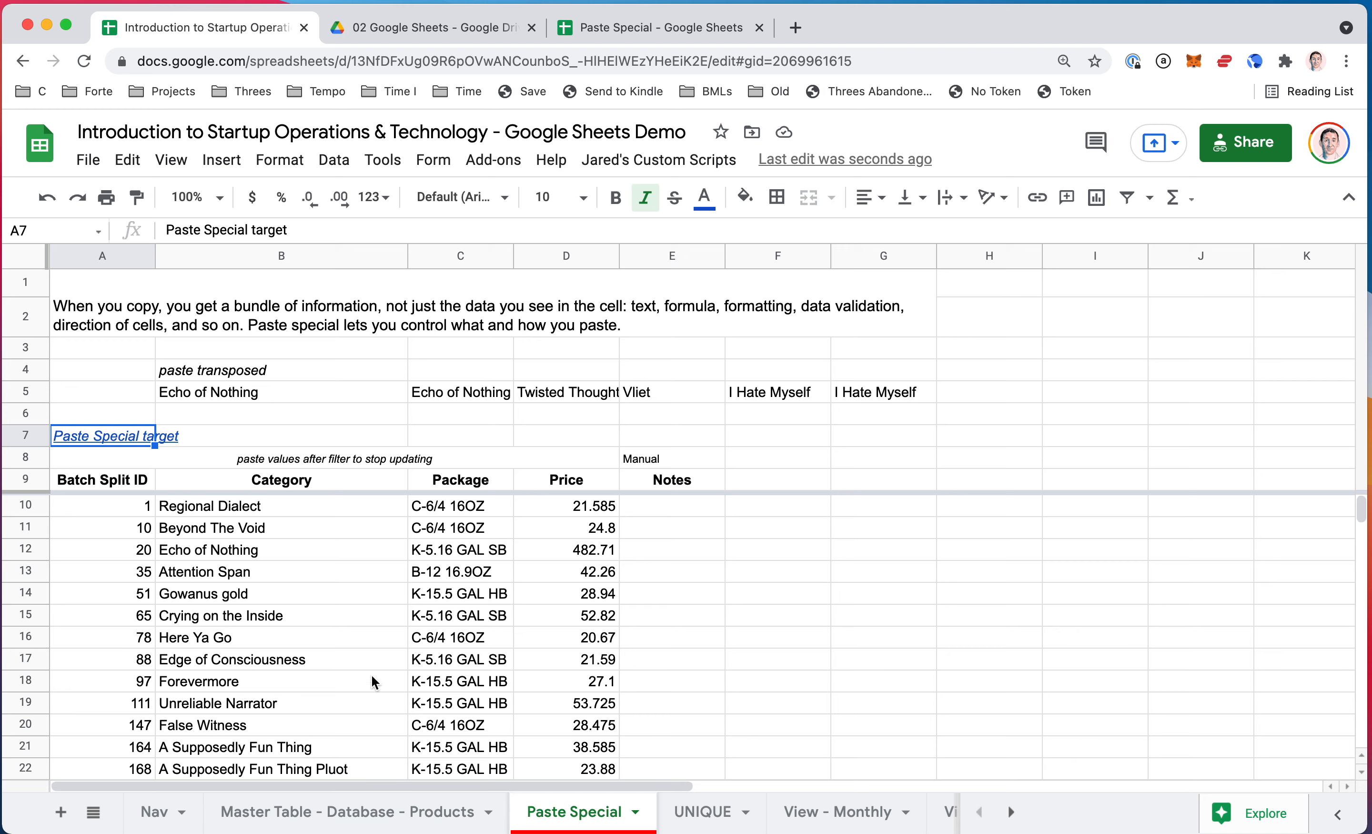
click(313, 400)
click(319, 485)
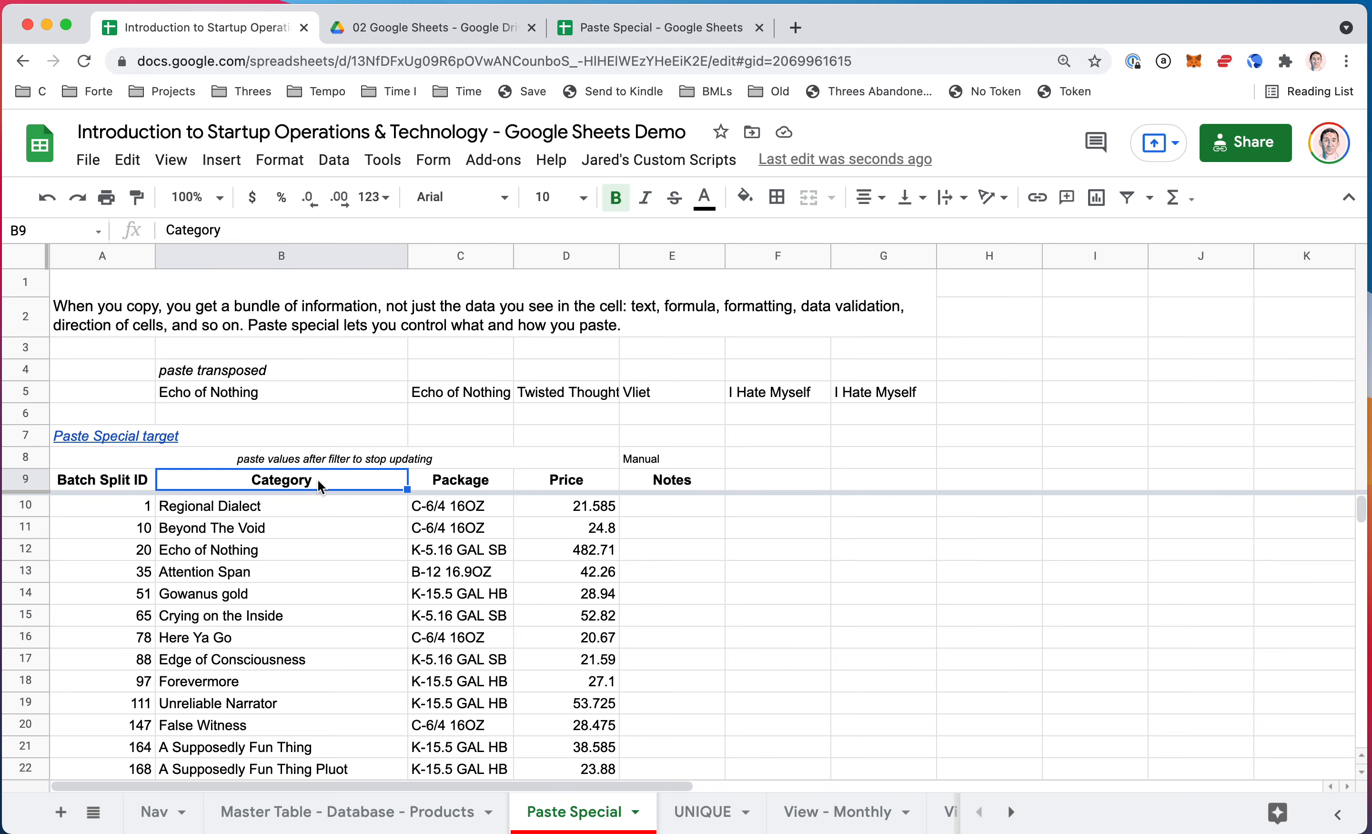
drag(317, 506, 318, 615)
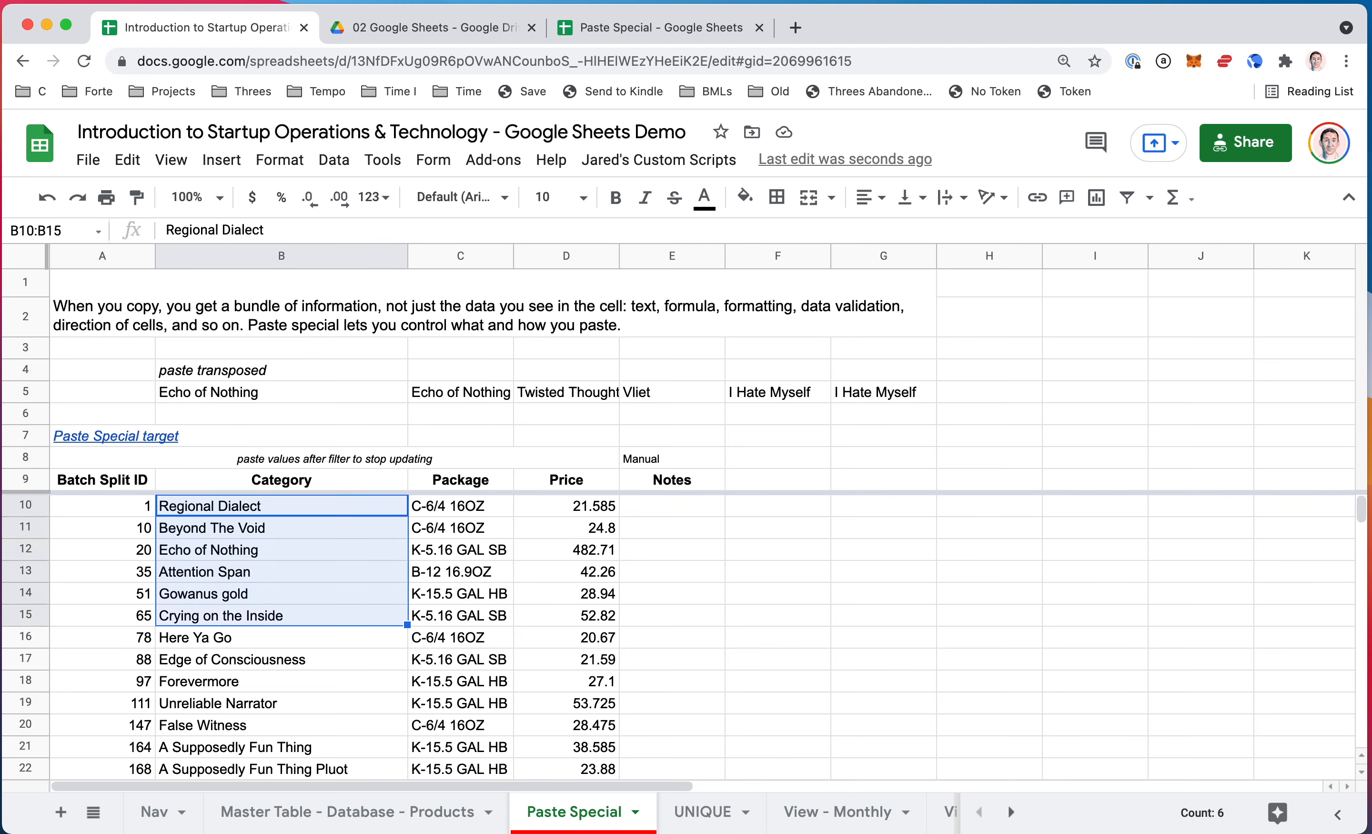
key(cmd+c)
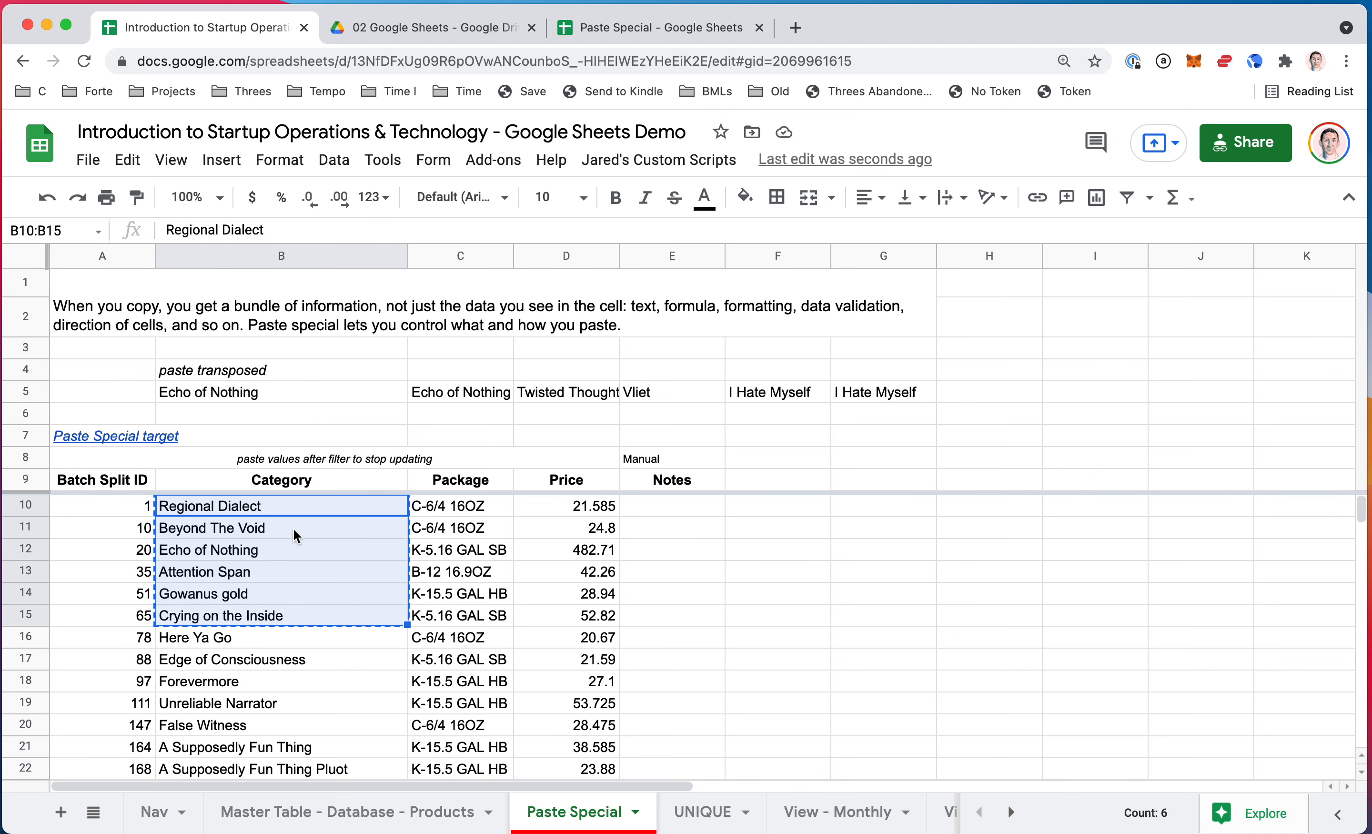
Step: Copy category names B10:B15 again and paste them transposed into the row starting at H9
click(128, 161)
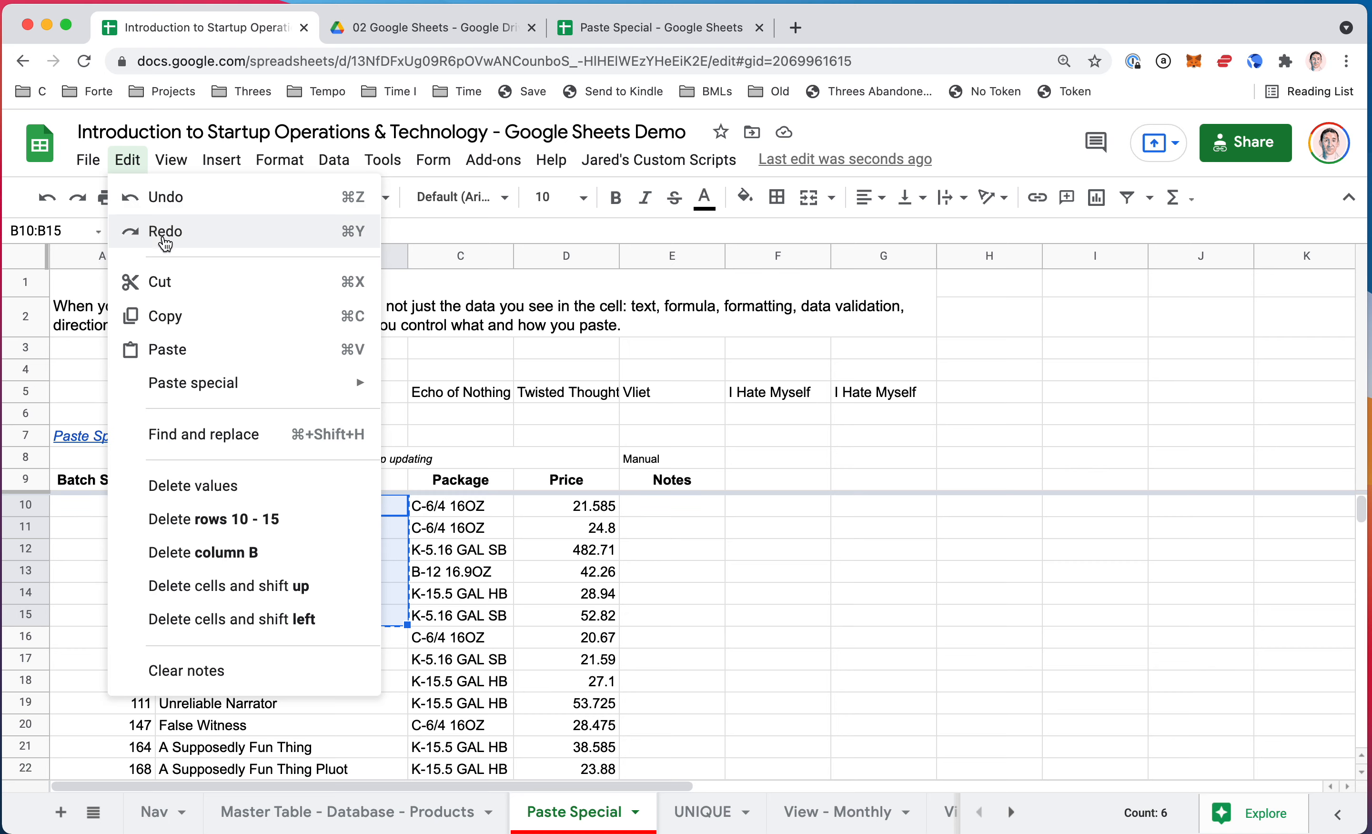
click(201, 317)
click(1003, 474)
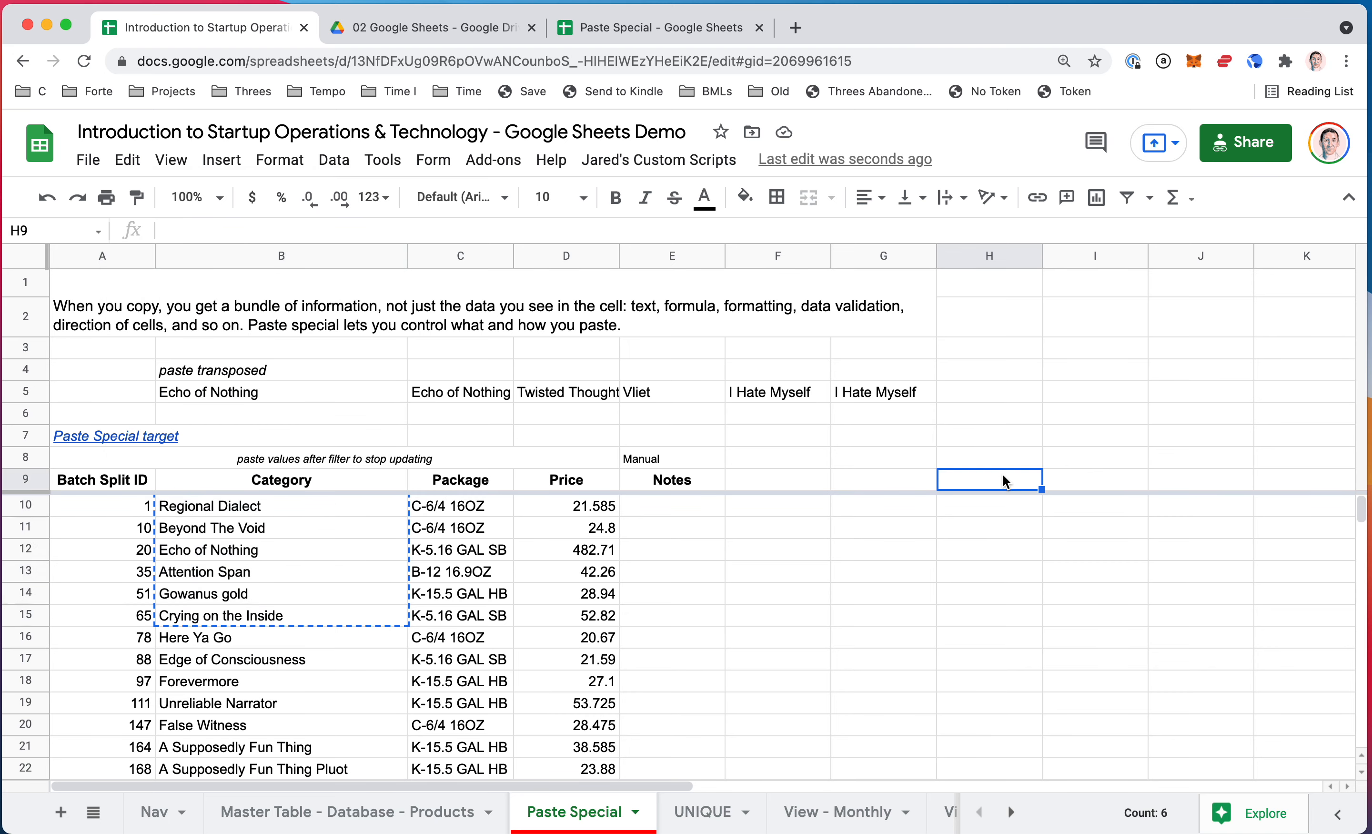
click(128, 163)
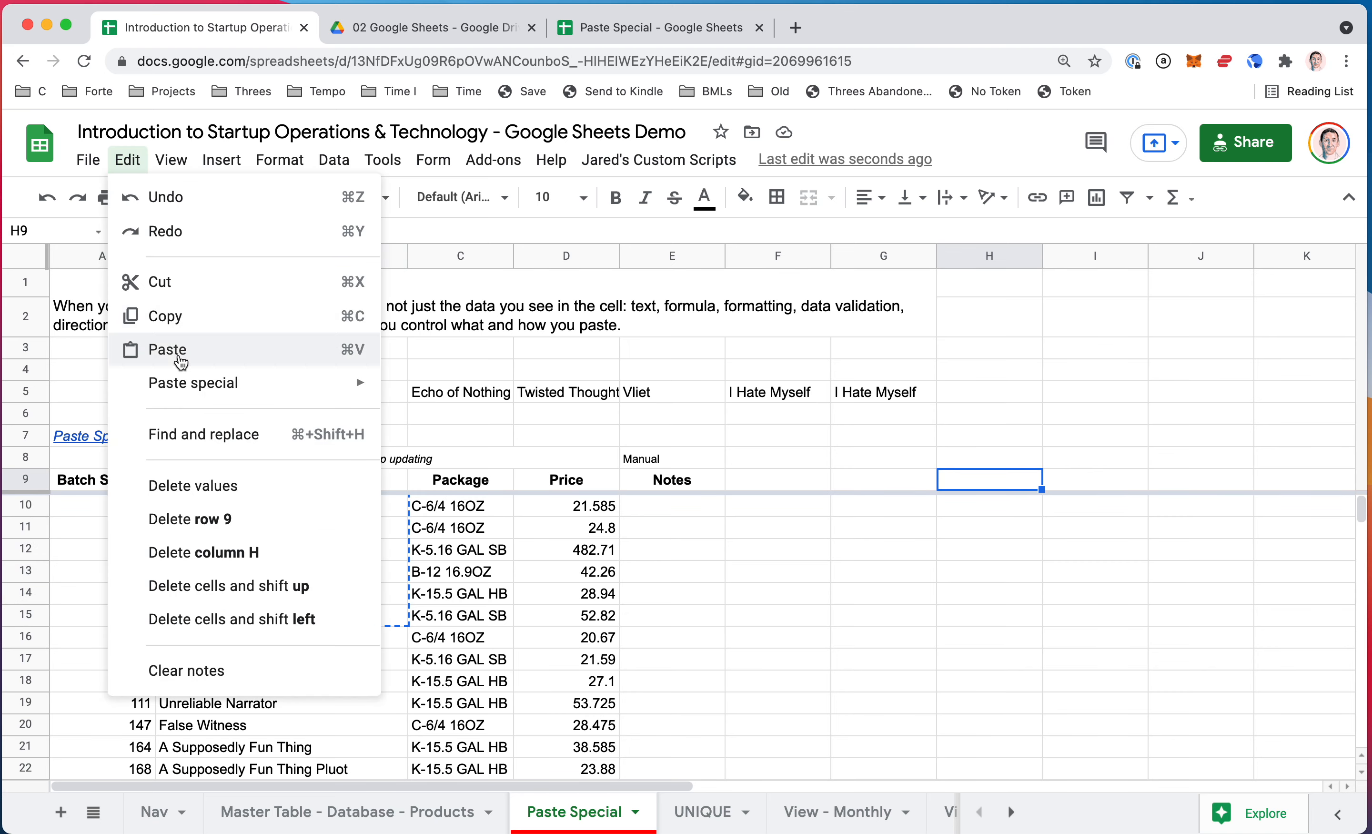
mouse_move(191, 385)
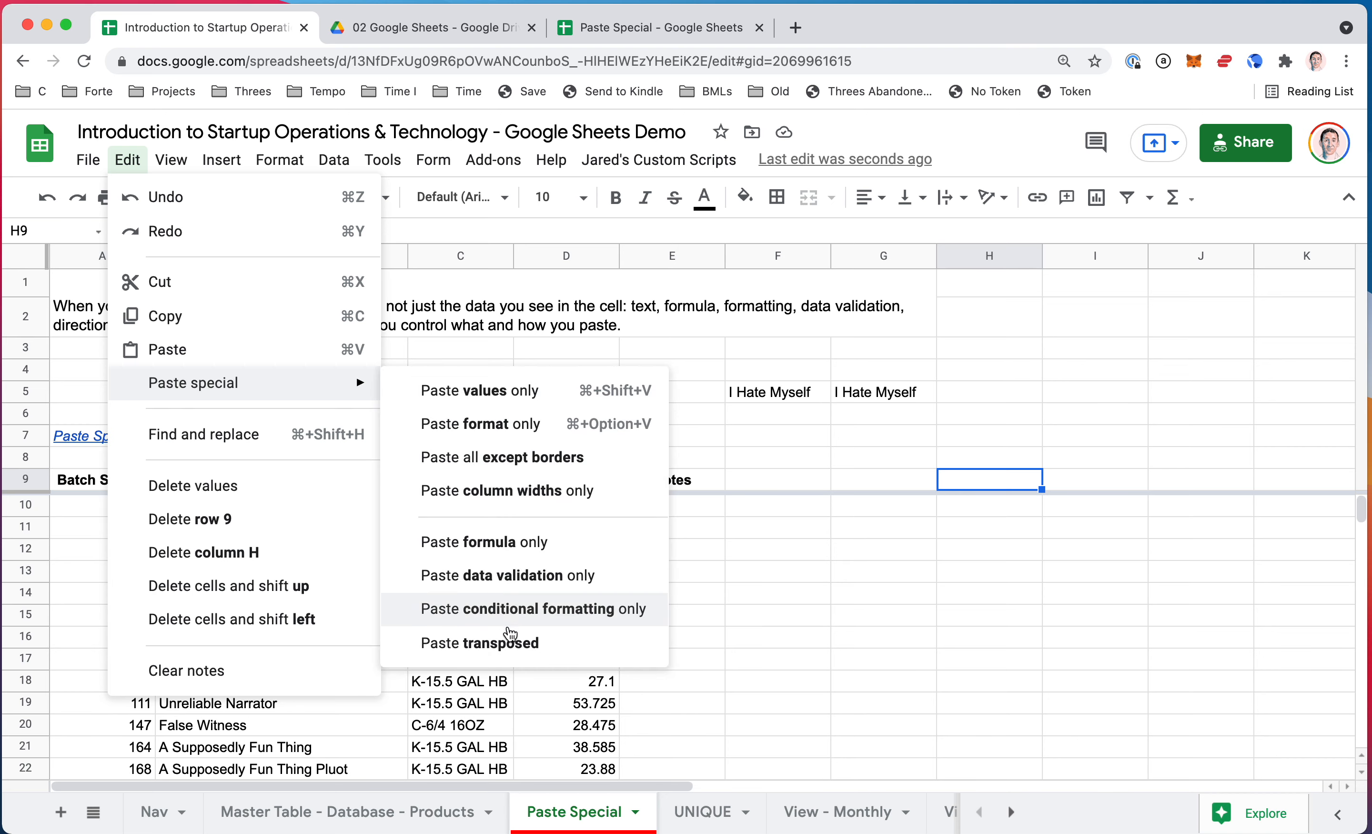
click(477, 642)
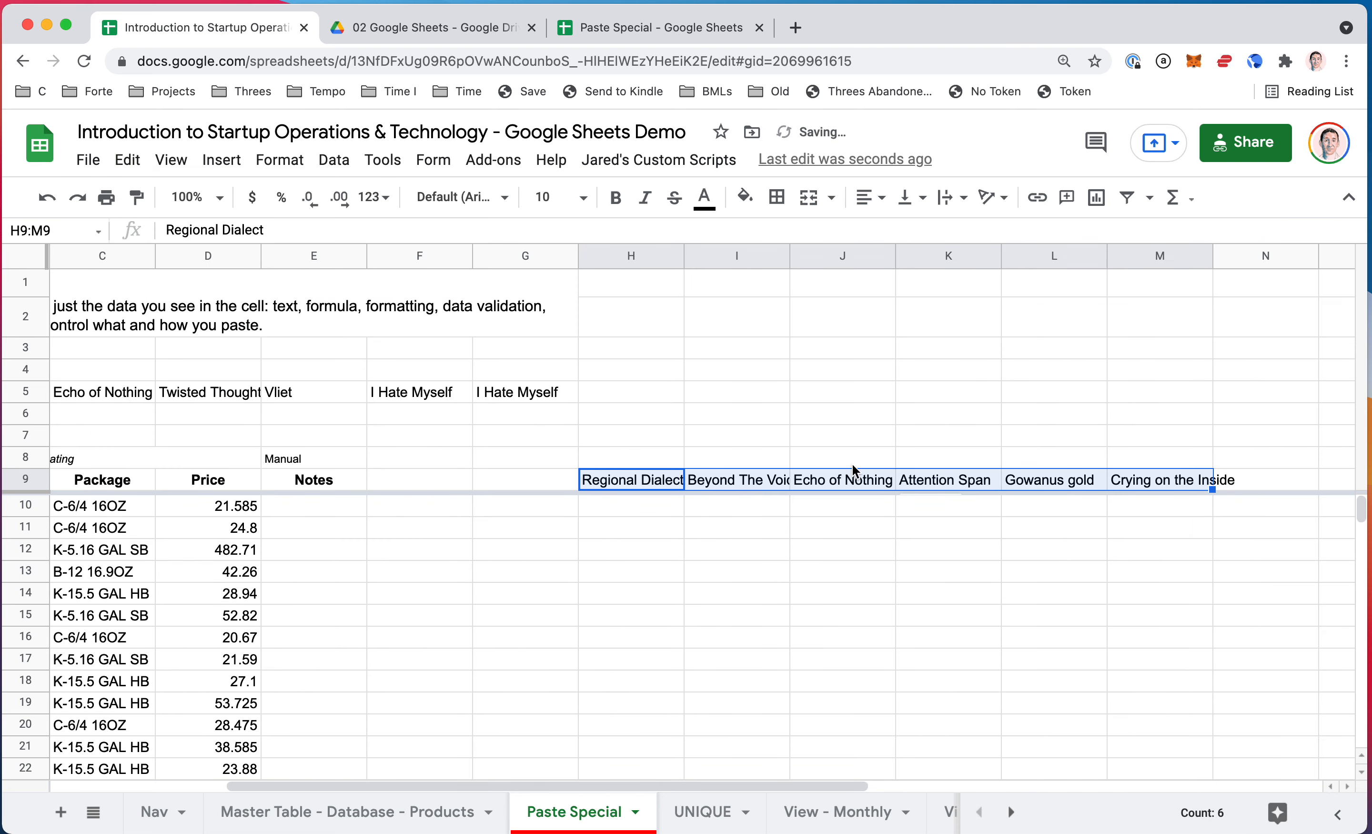
Step: Copy the transposed names in H9:M9 and select H12 as the paste destination
click(664, 482)
scroll(665, 481, left, 5)
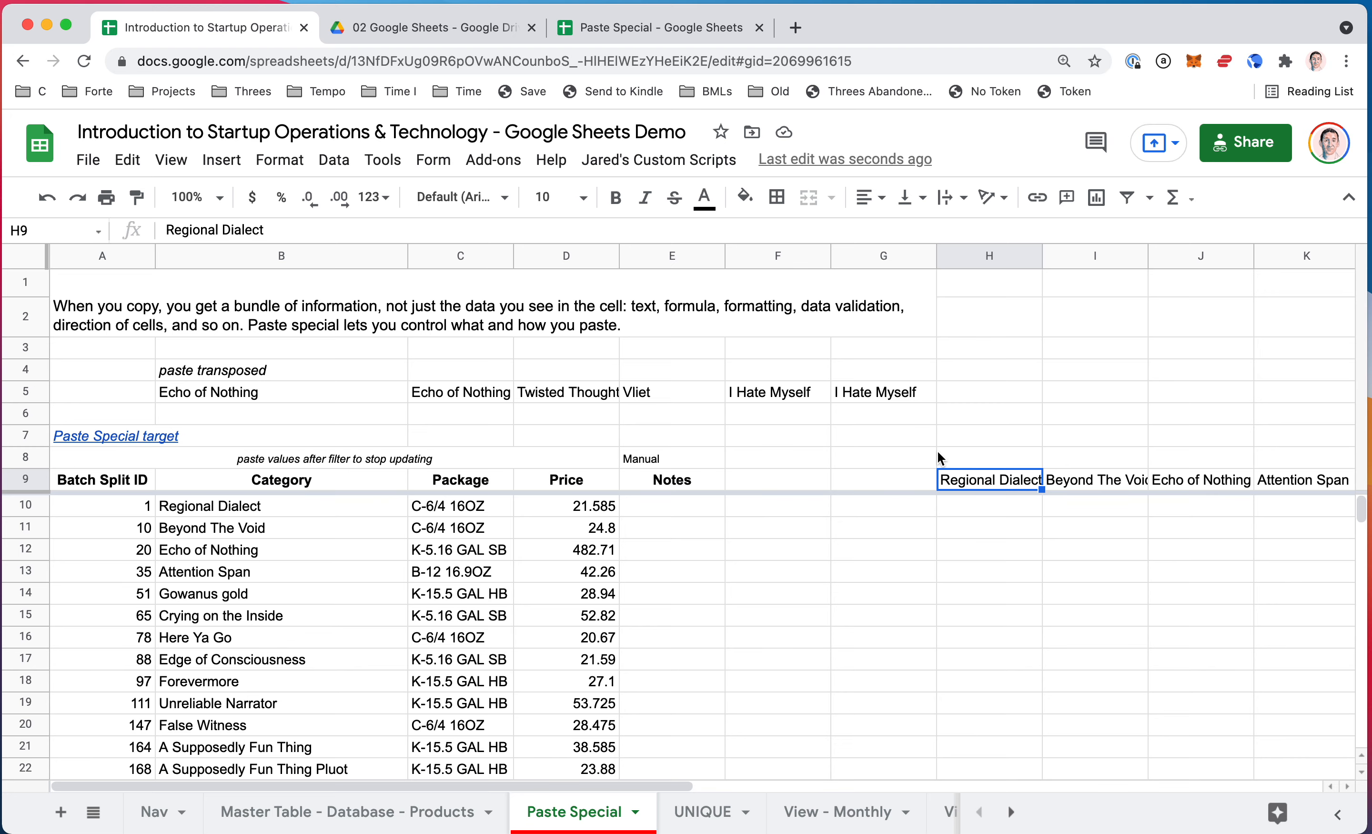
key(super+shift+Right)
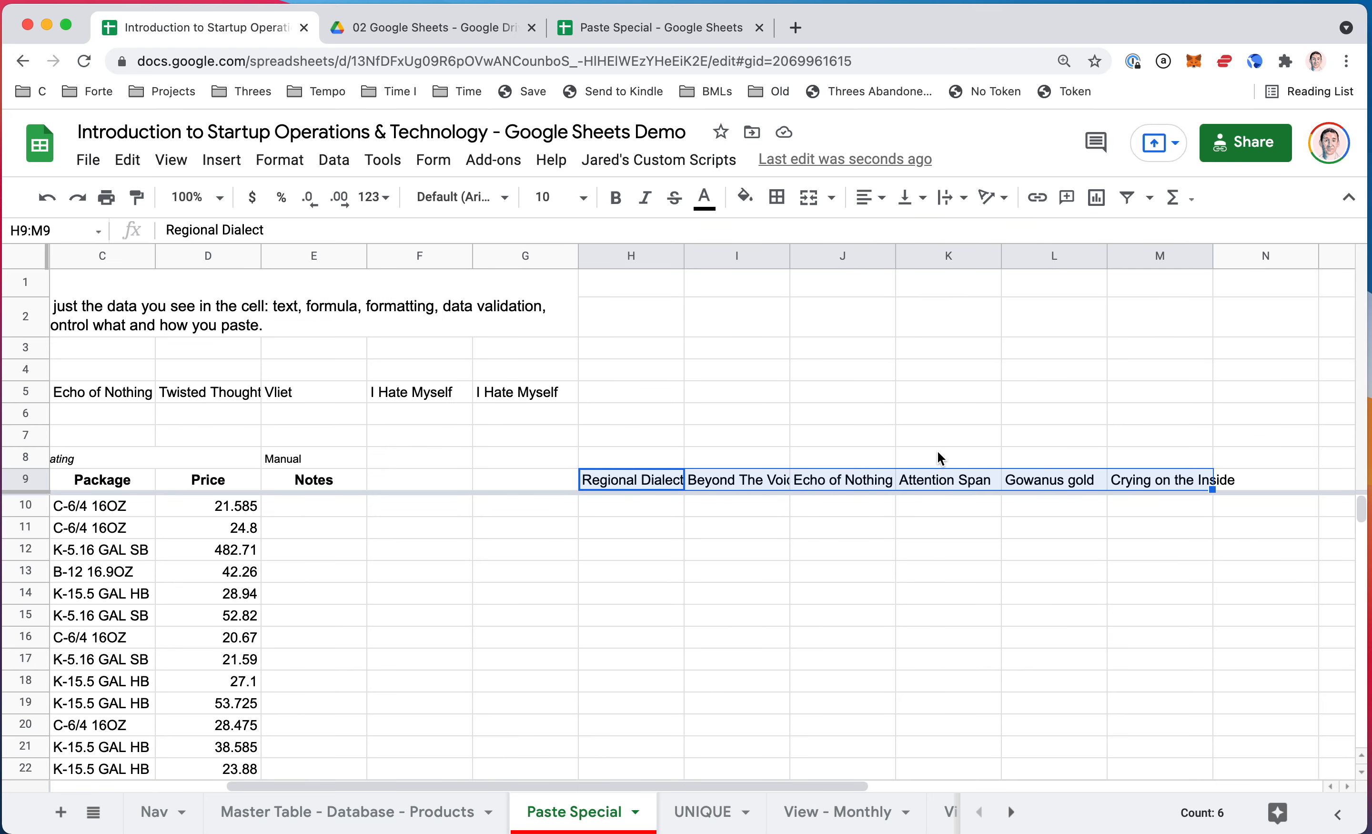
key(super+c)
click(655, 552)
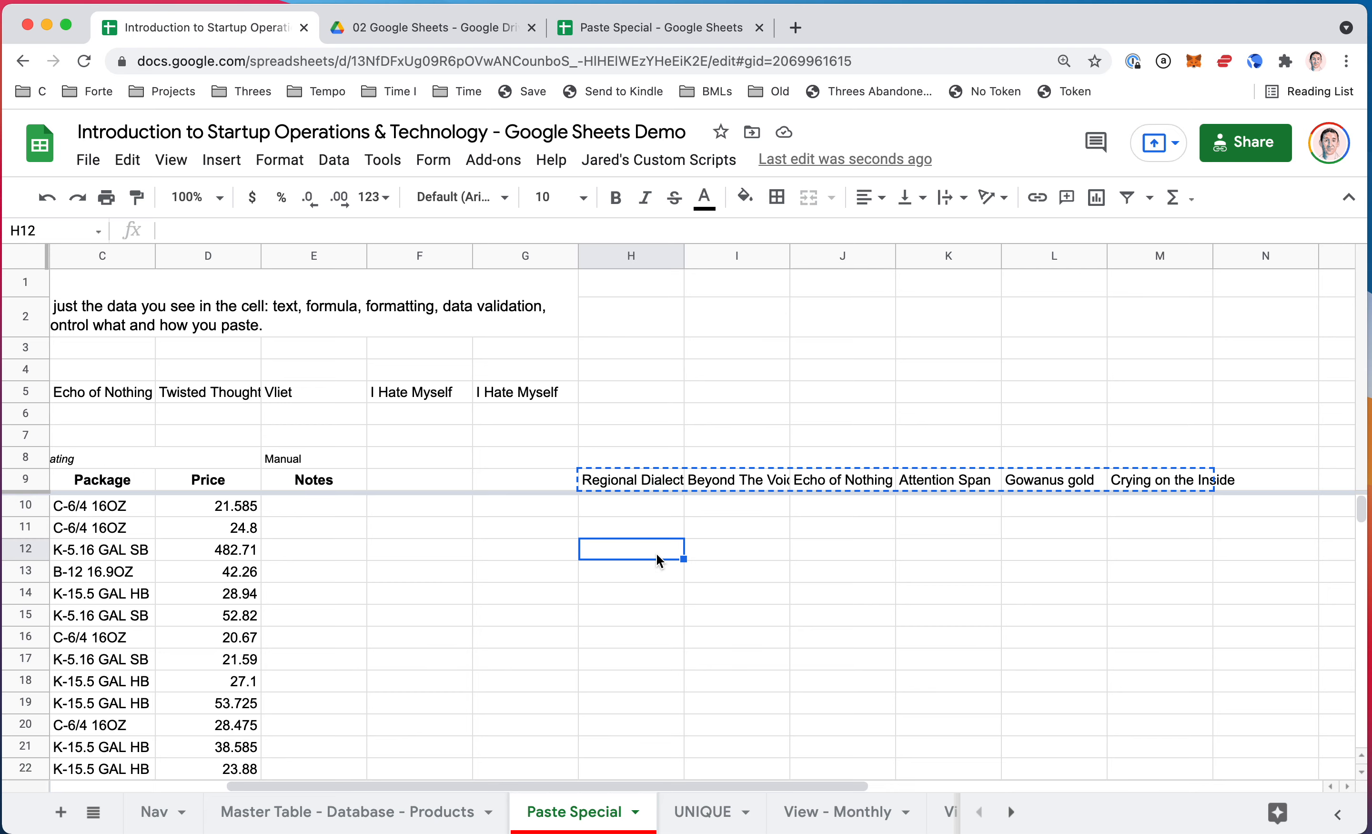
scroll(548, 558, left, 5)
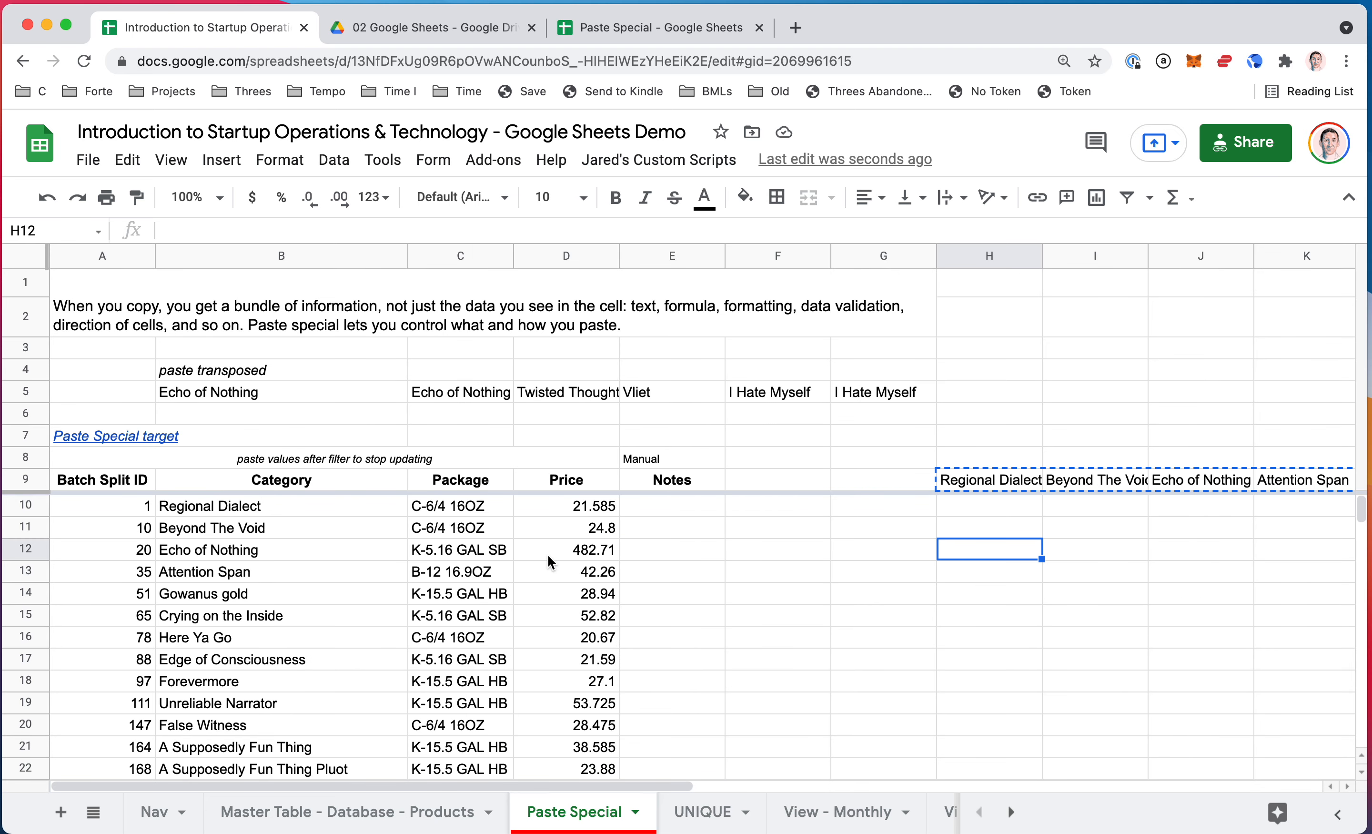